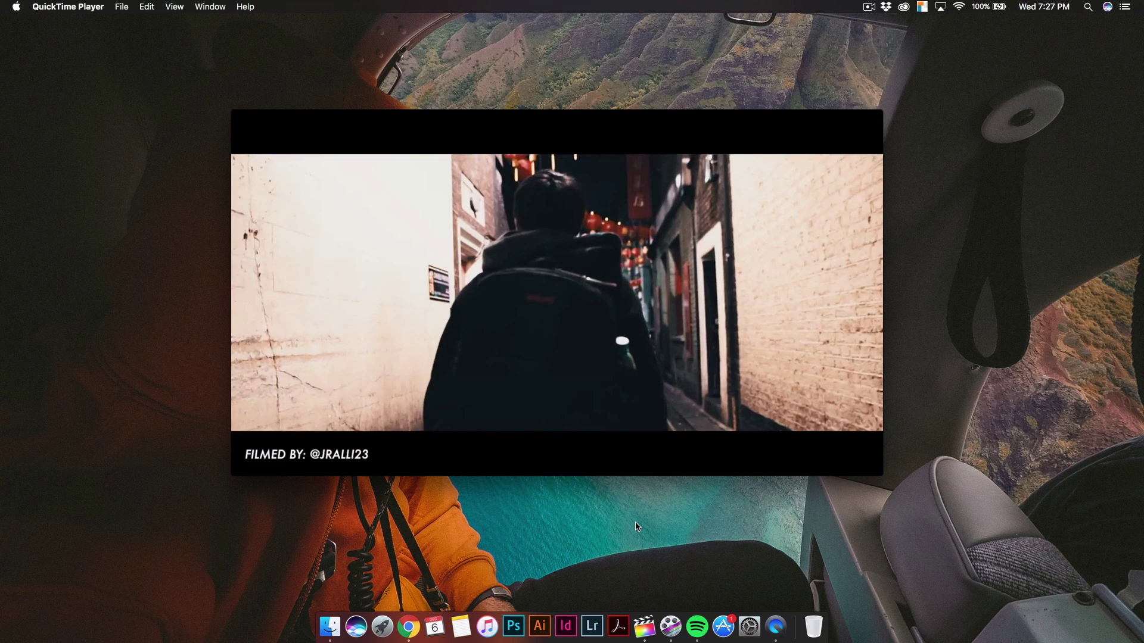
Scrub the demo clip to the night street scene, then replay it from the start
mouse_move(565, 304)
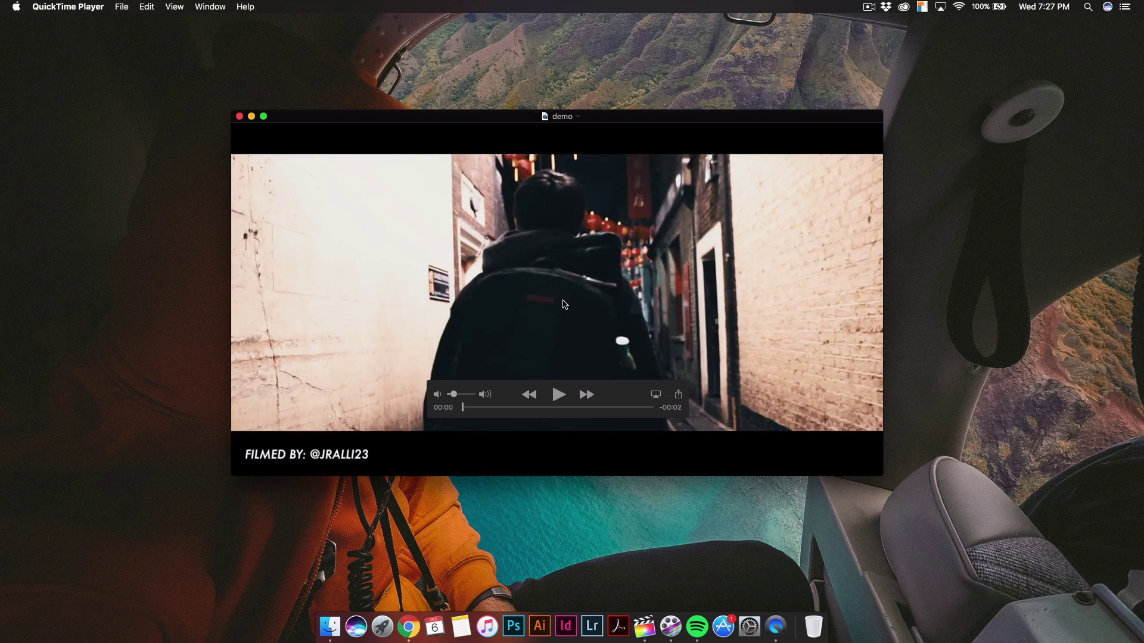
drag(503, 411, 469, 412)
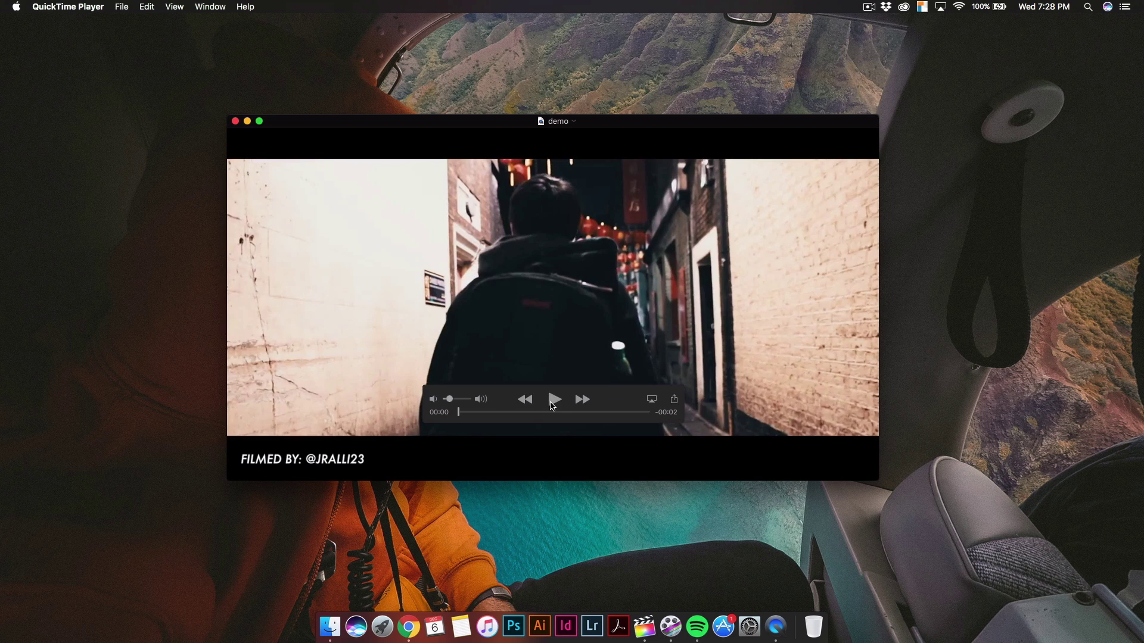
click(555, 400)
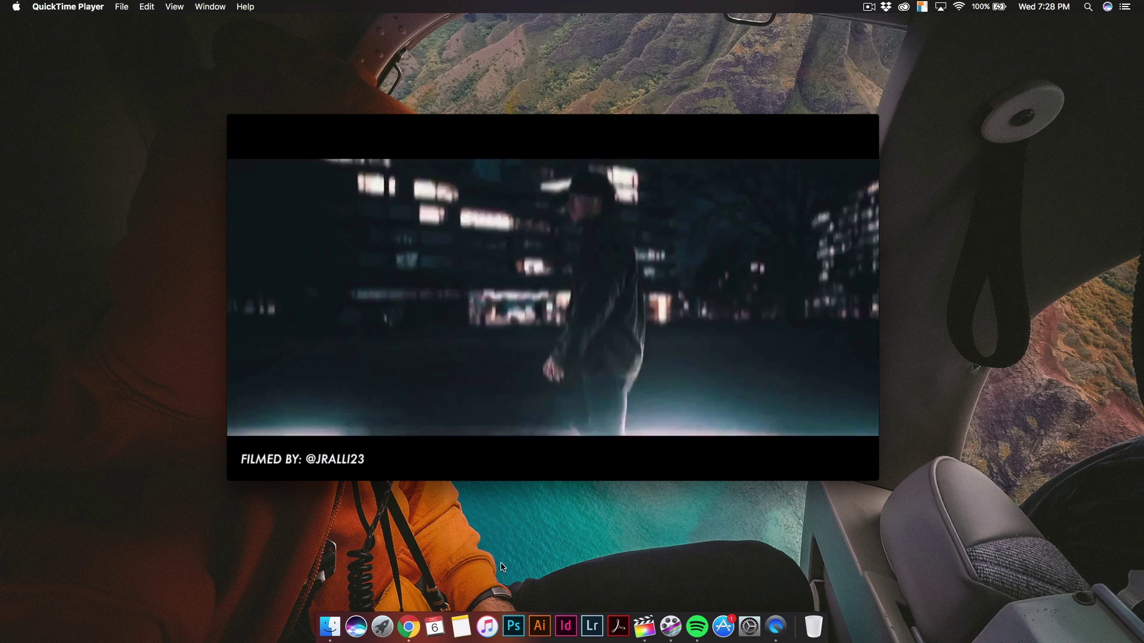
click(463, 414)
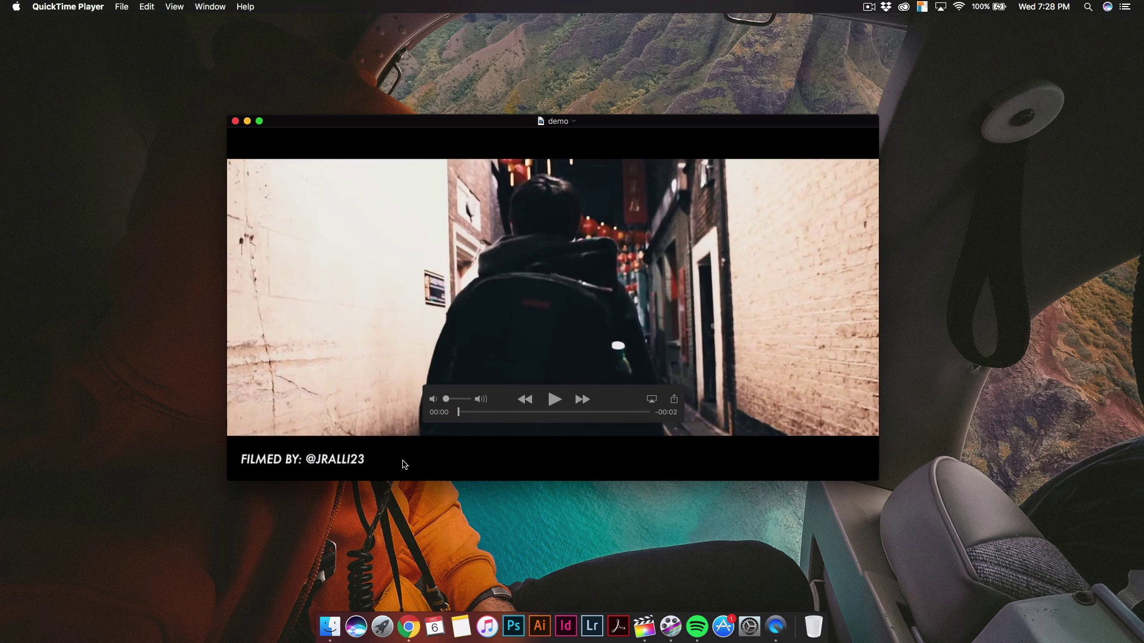
key(space)
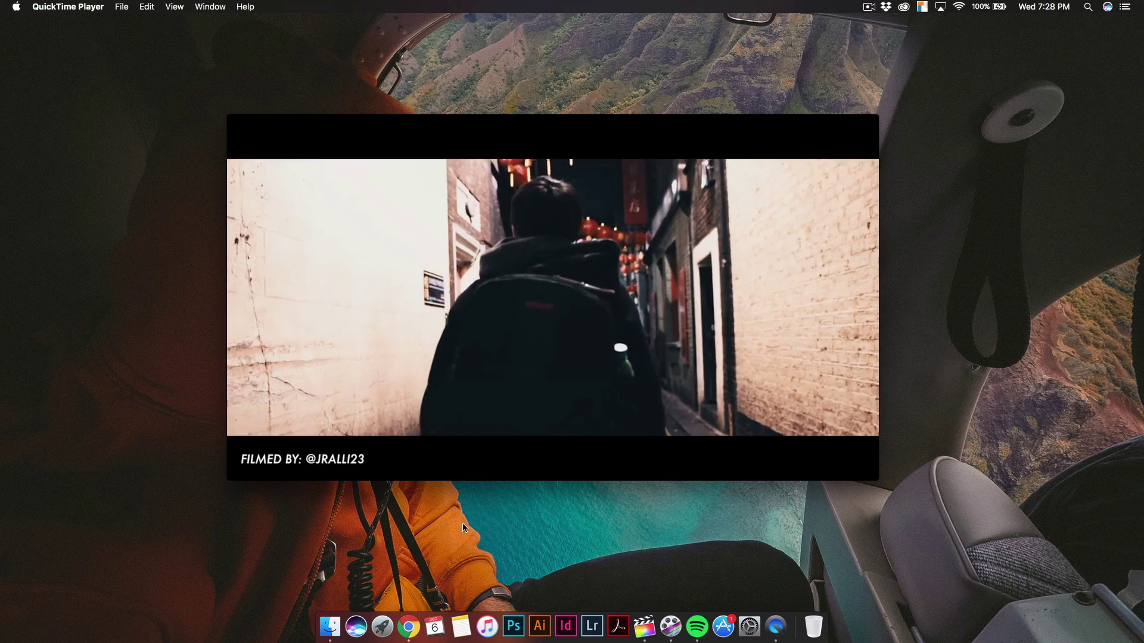
key(space)
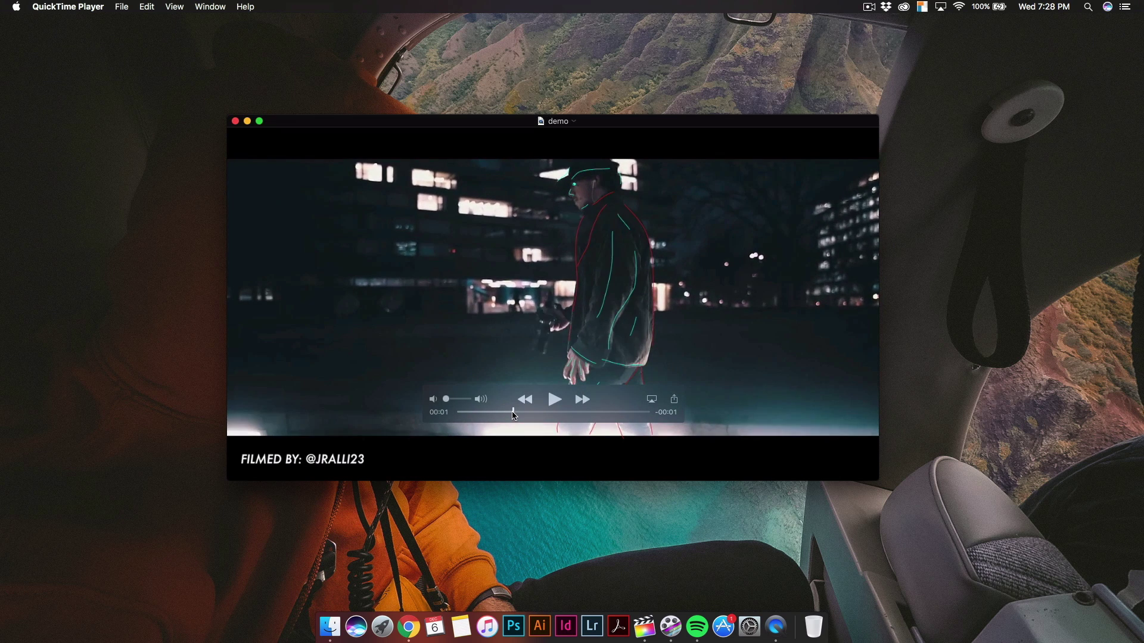
Step through the cyan-and-red outlined walking frames, resume playback, then quit QuickTime Player
click(511, 412)
drag(517, 411, 487, 422)
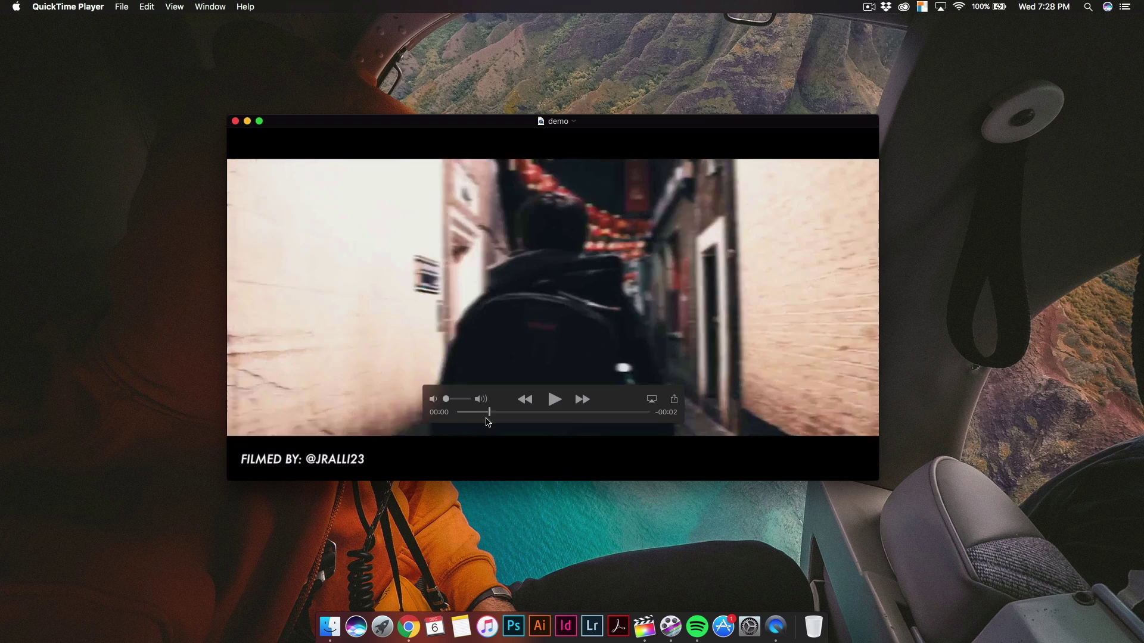
key(space)
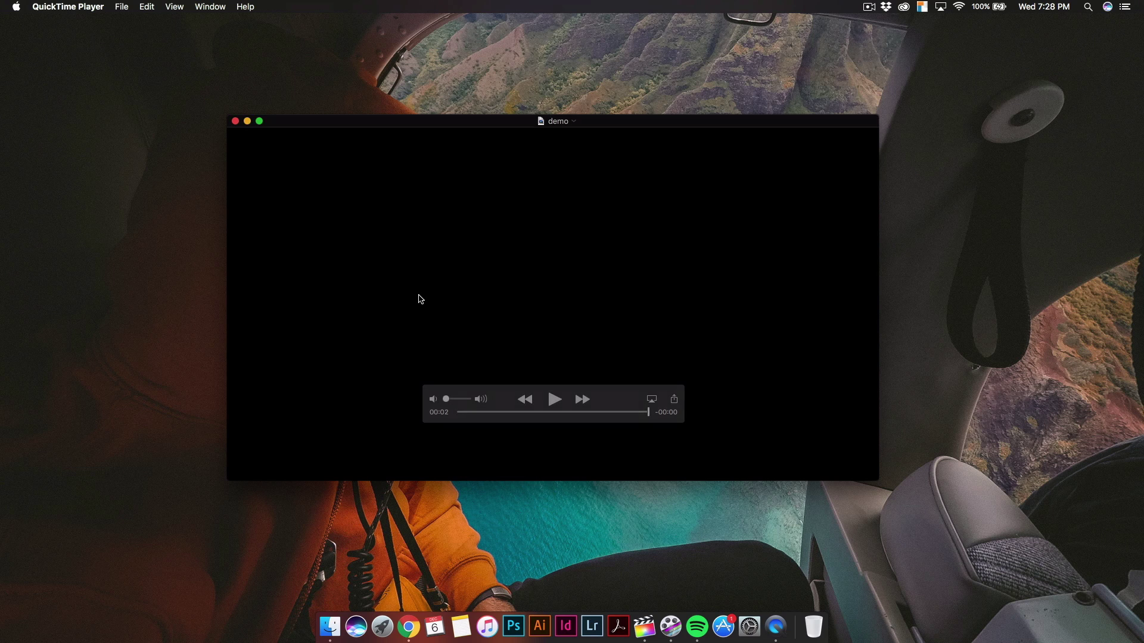
key(super+q)
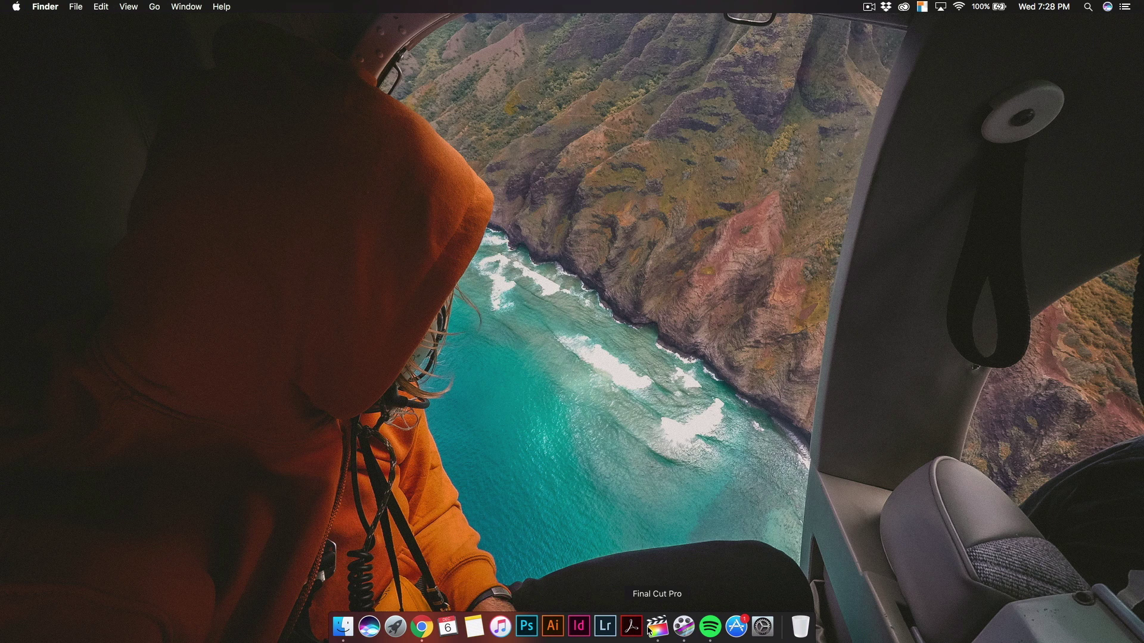
Launch Final Cut Pro and show the Vlogger Pack generators
click(650, 630)
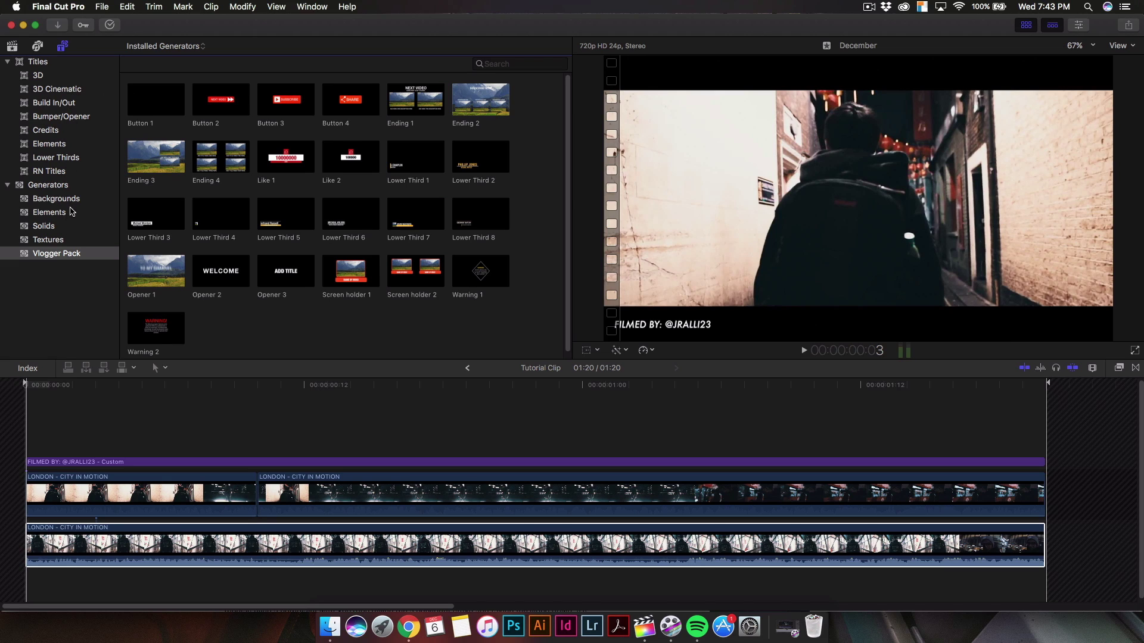
click(69, 189)
click(84, 256)
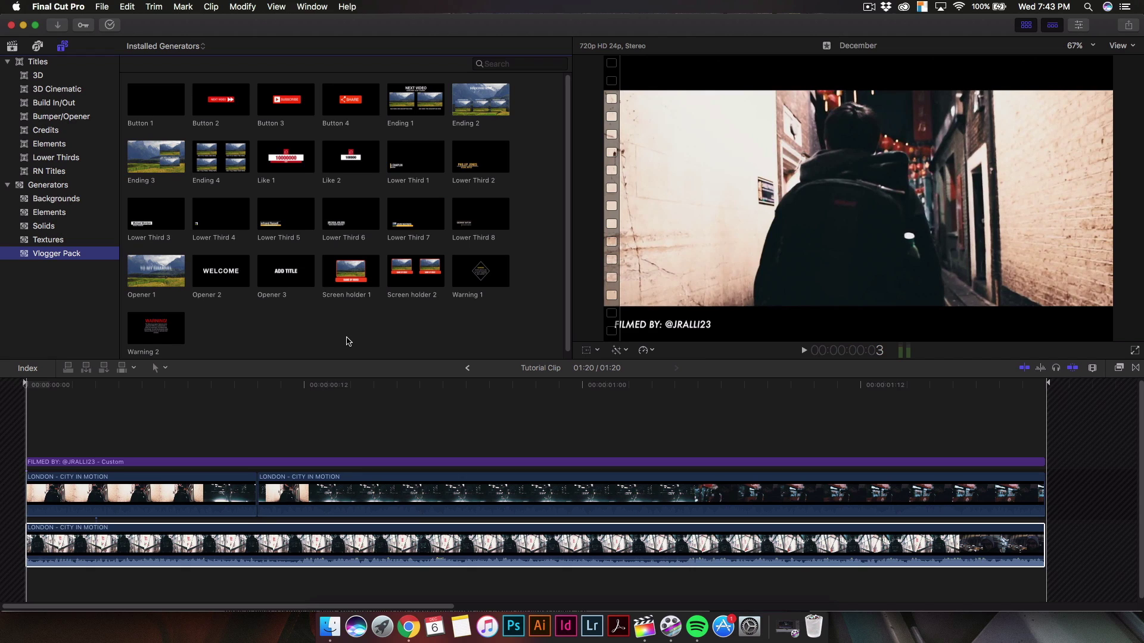
Preview the Button 1 to Button 4 generators, including SUBSCRIBE and SHARE
click(150, 106)
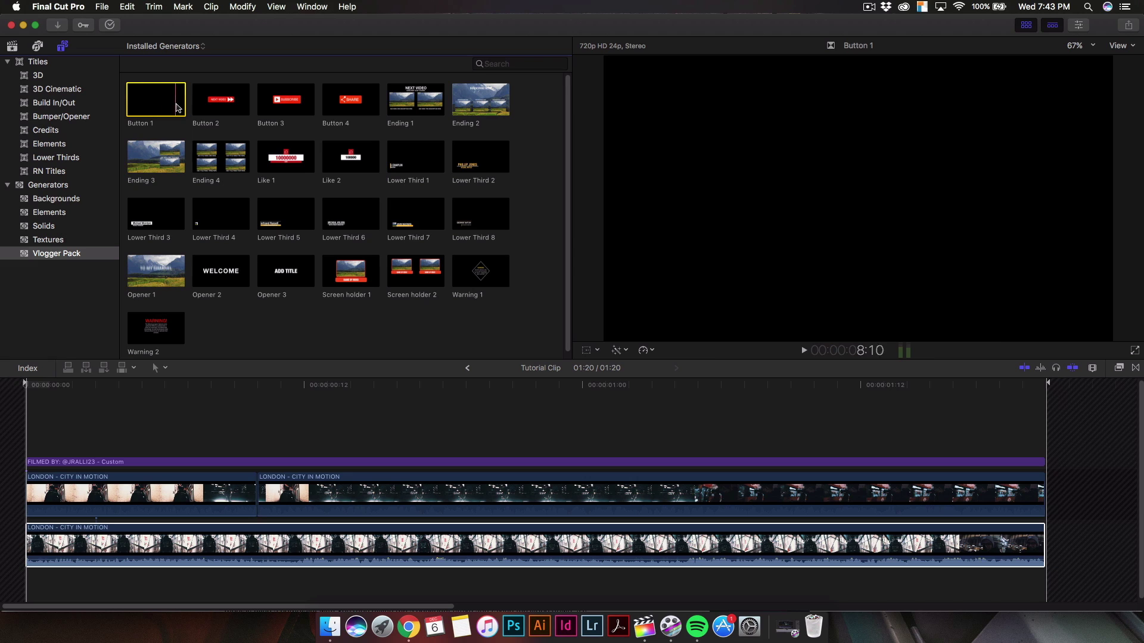
click(203, 107)
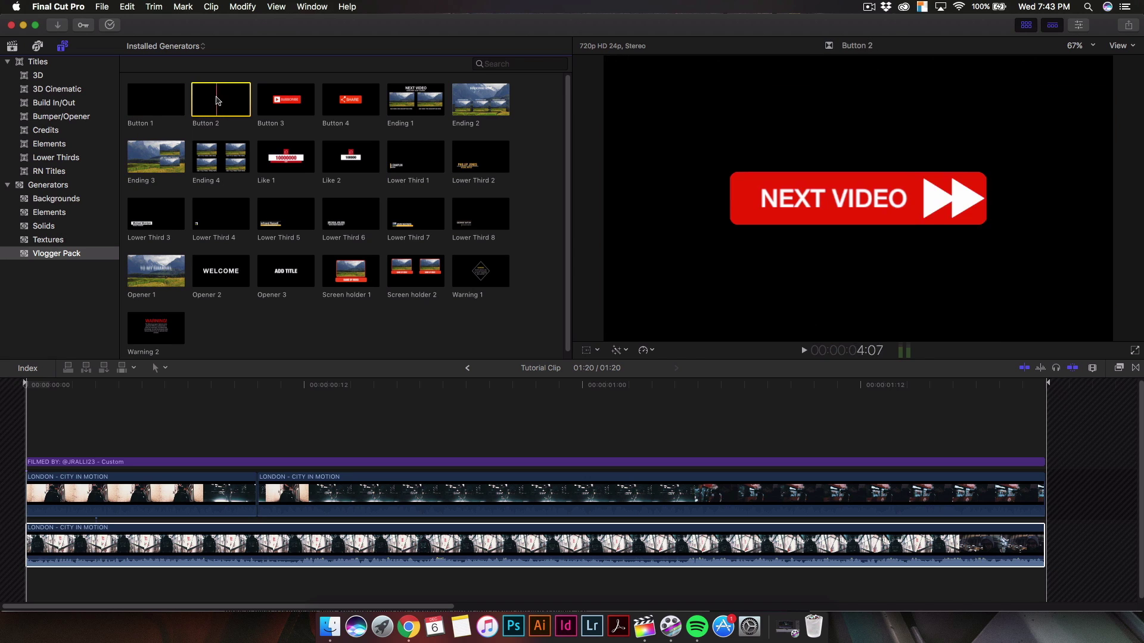
click(292, 101)
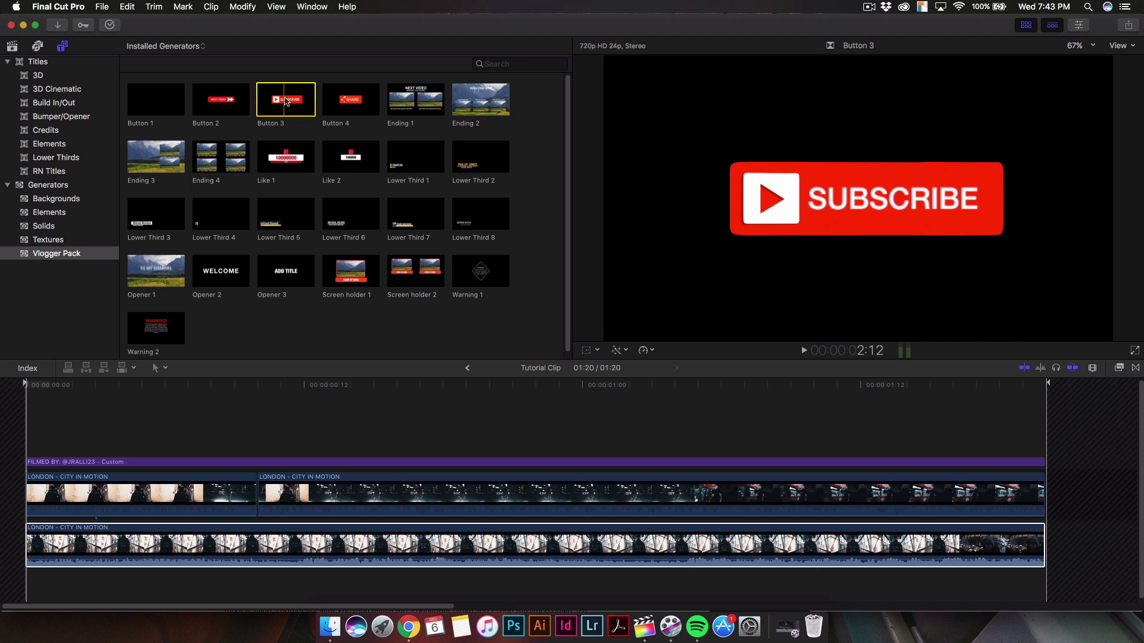
key(space)
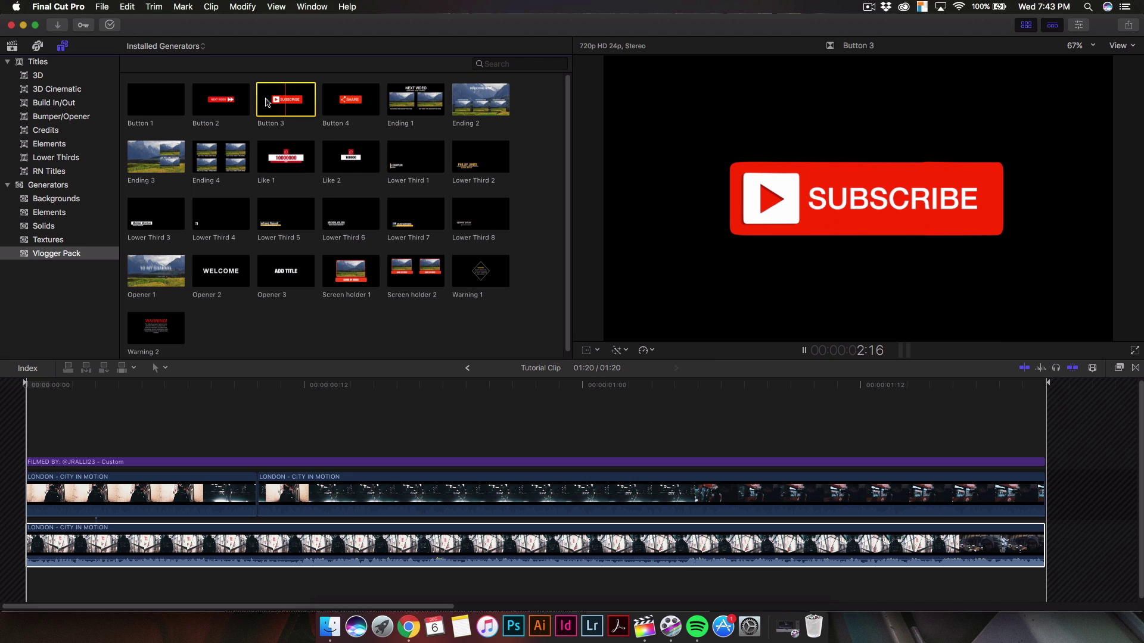
click(336, 106)
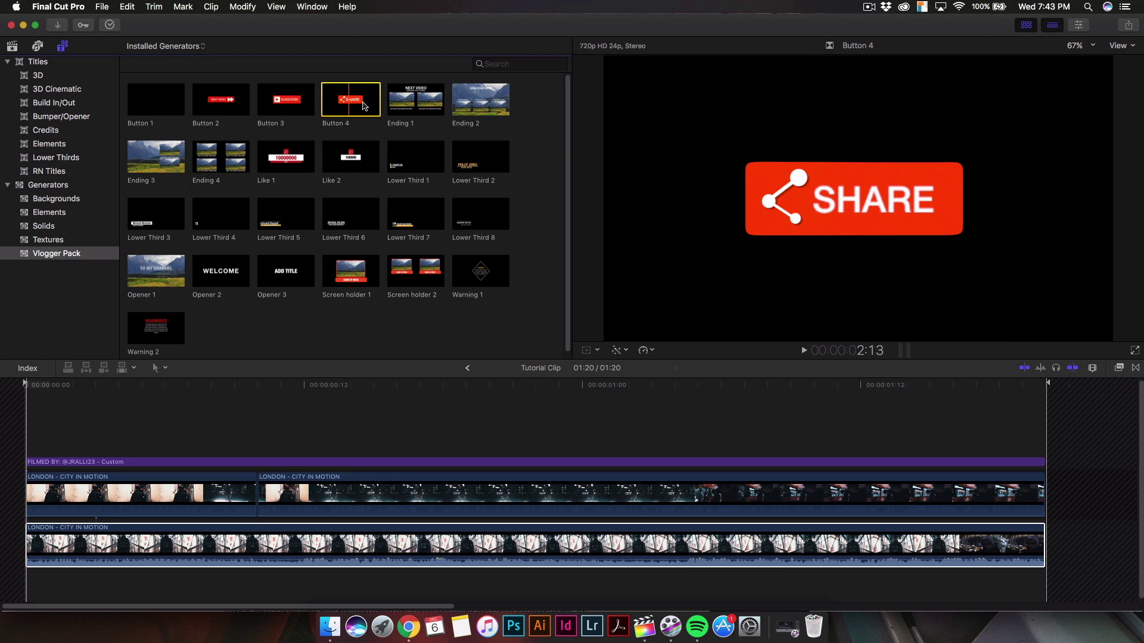
Preview the Ending 1, Ending 2, Lower Third 2 and Like 1 generators
click(393, 105)
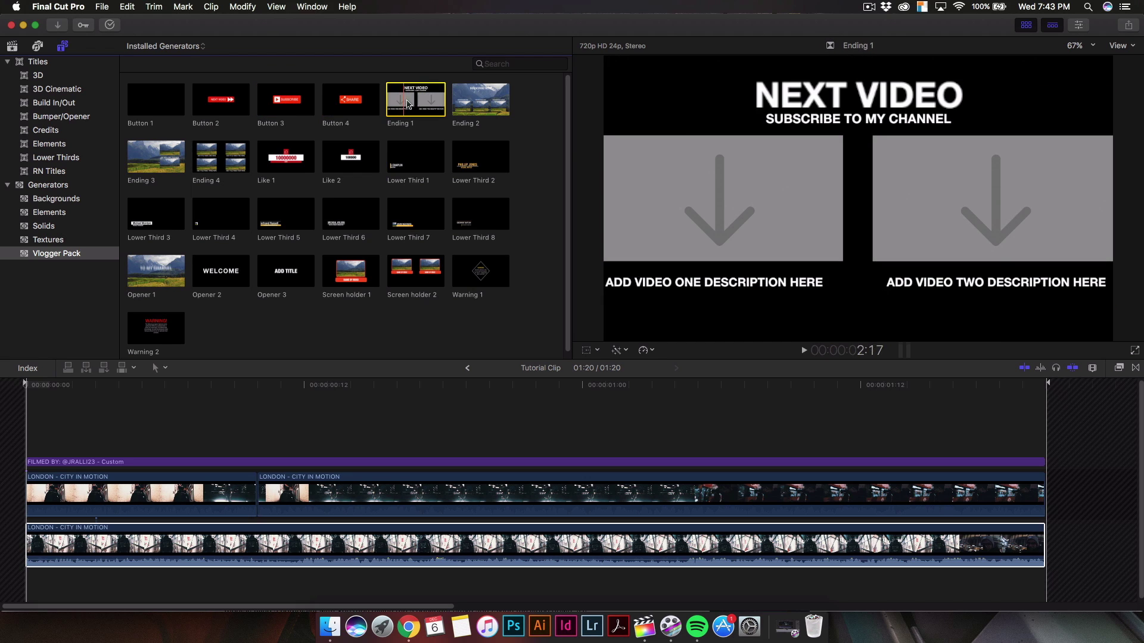
click(468, 102)
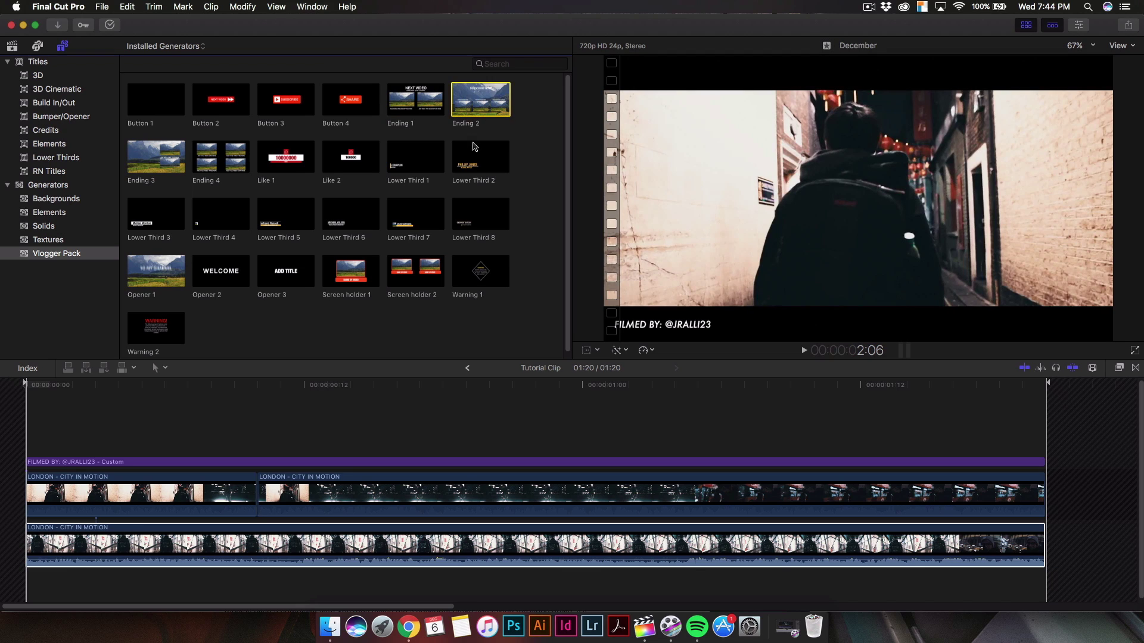
click(475, 147)
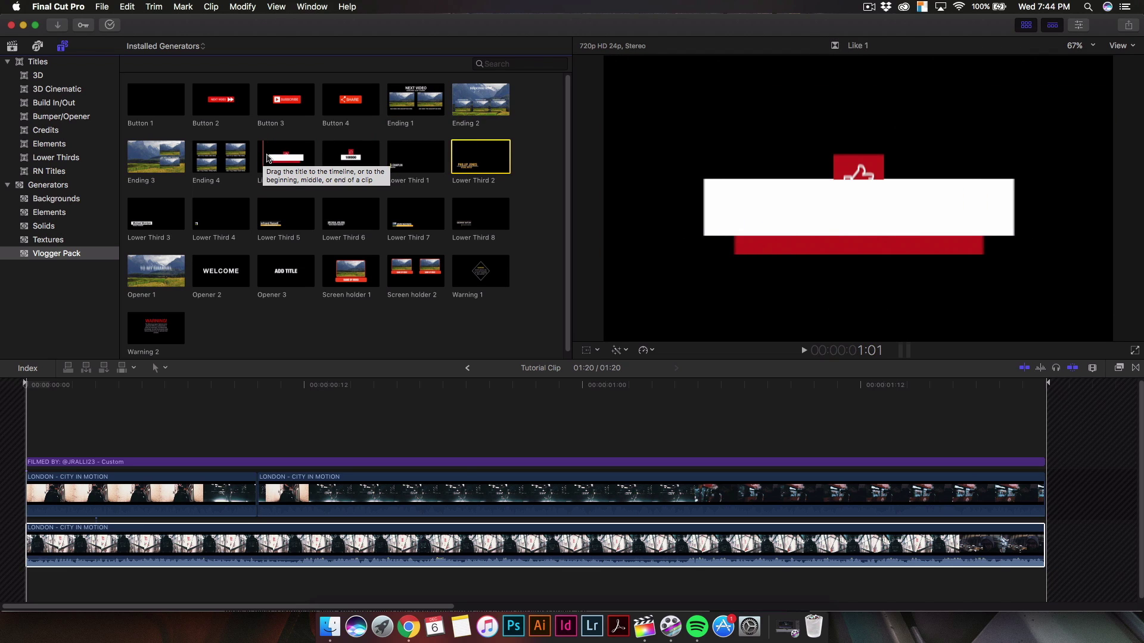
key(space)
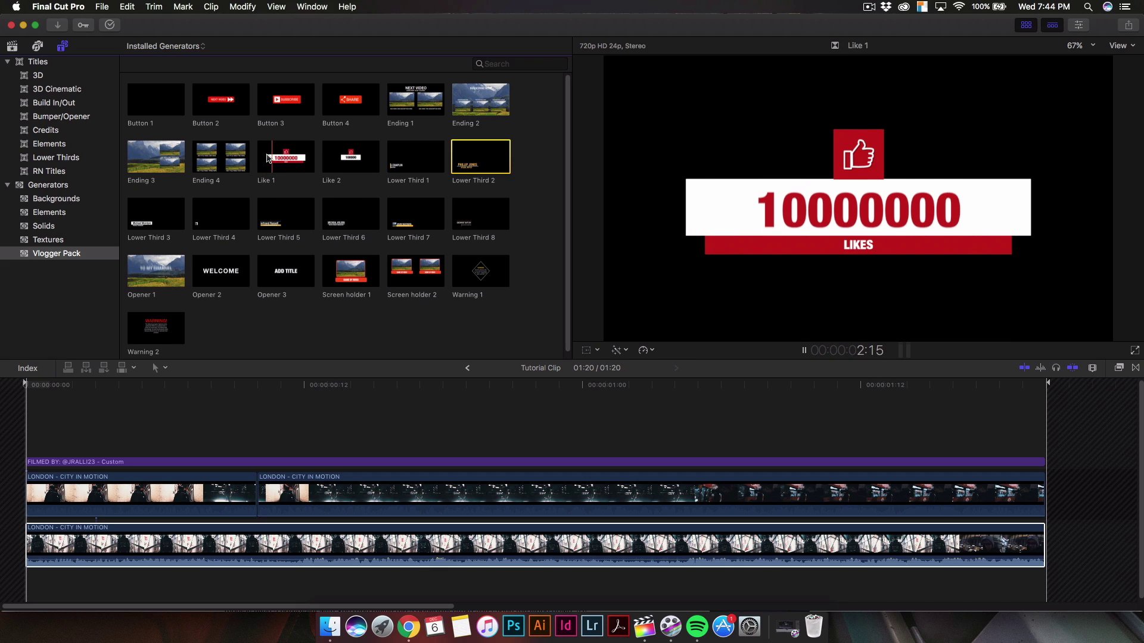
key(space)
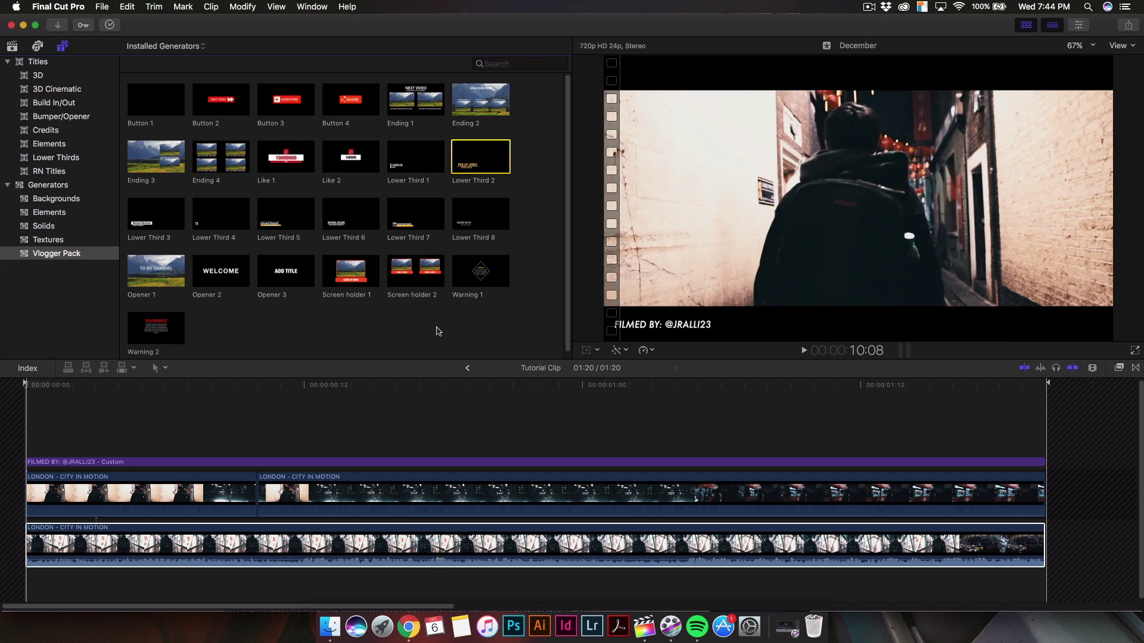
click(477, 279)
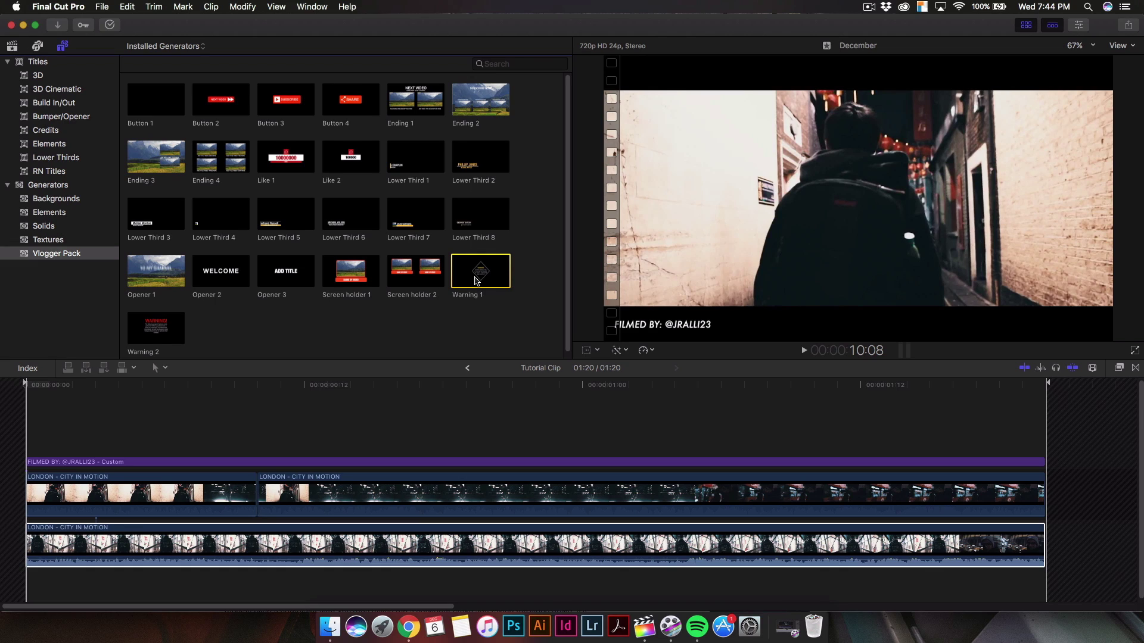
click(404, 279)
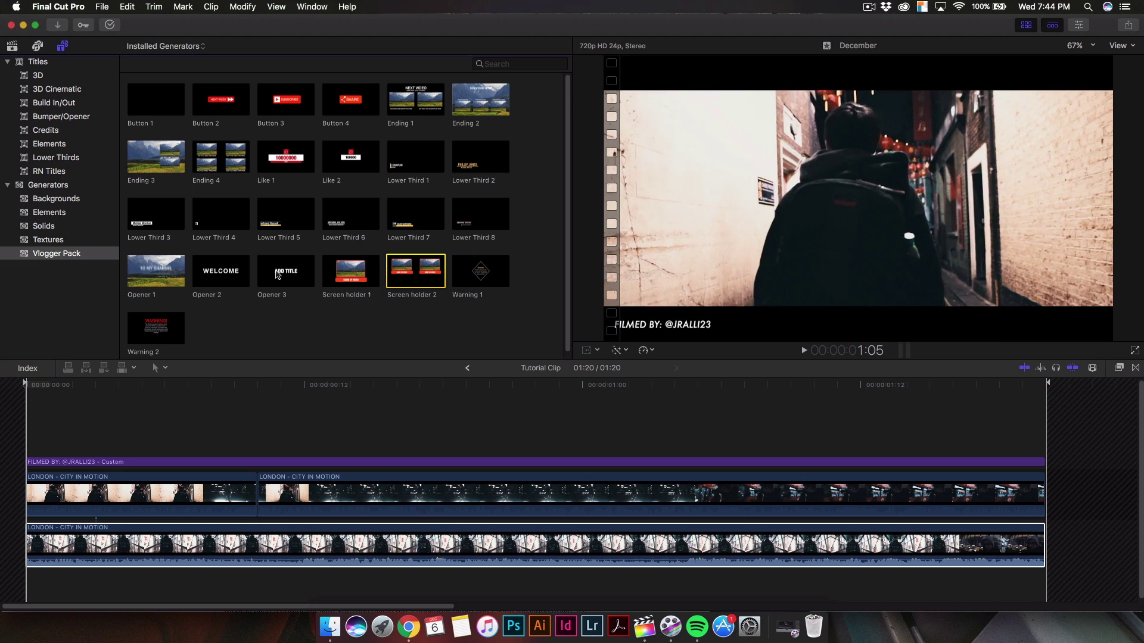
click(277, 274)
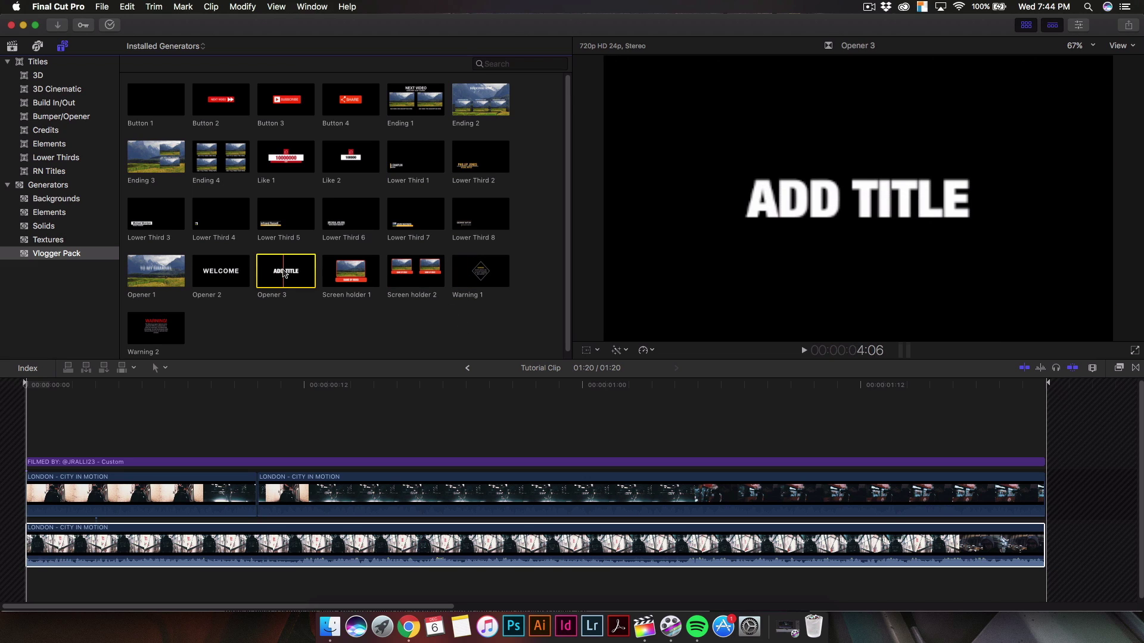
click(227, 276)
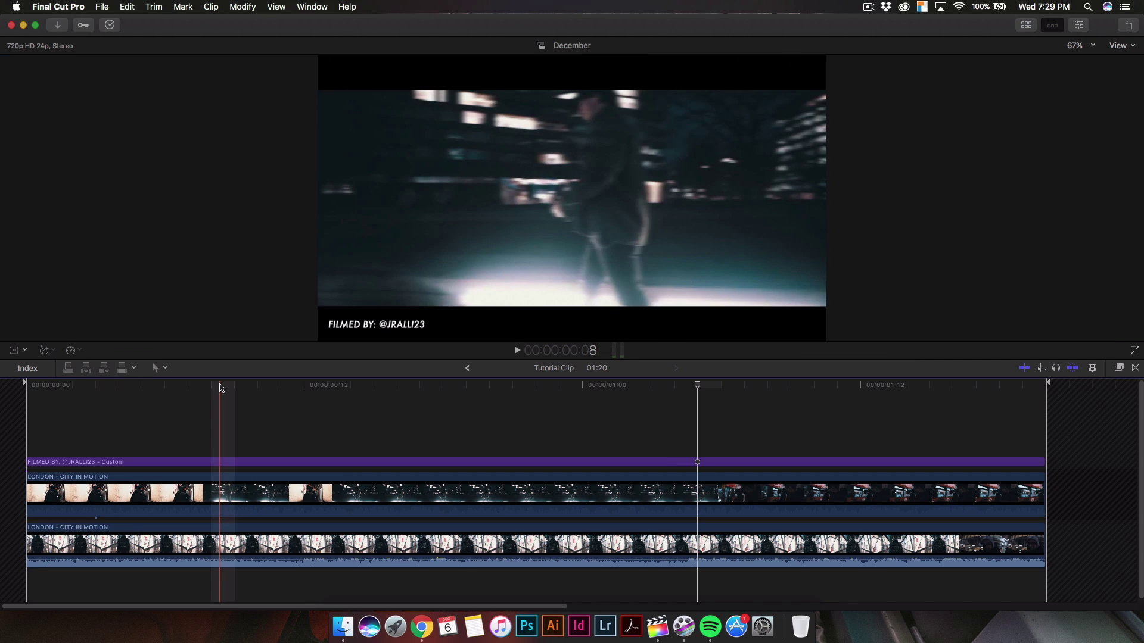
Scrub the playhead to the night walking shot and select the lower LONDON - CITY IN MOTION clip
drag(220, 388, 548, 420)
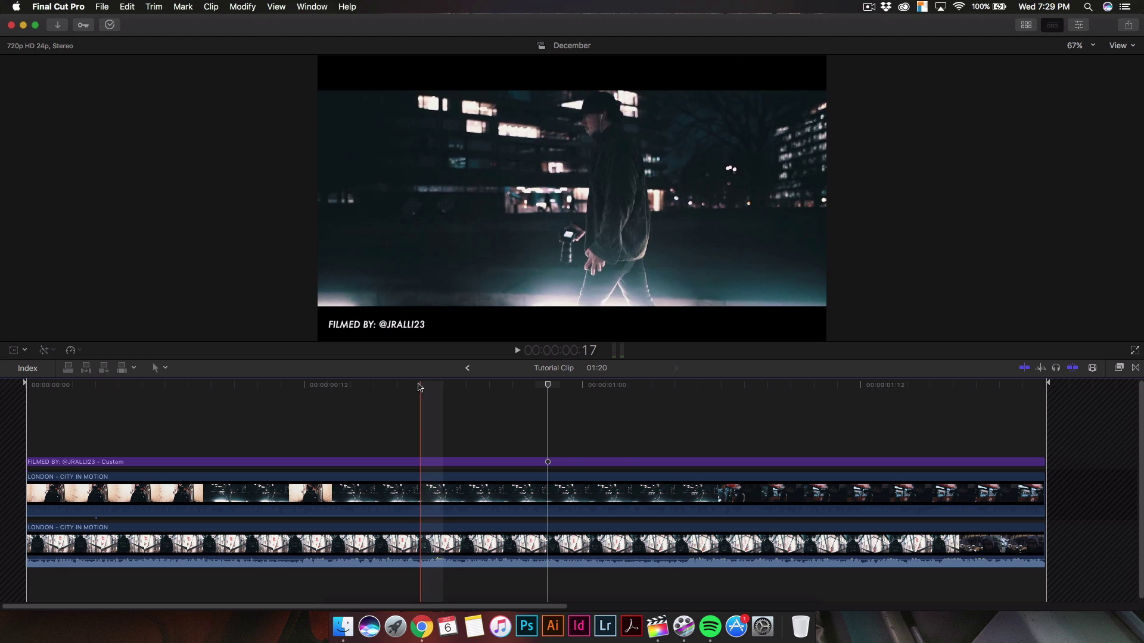
click(381, 385)
drag(381, 385, 306, 388)
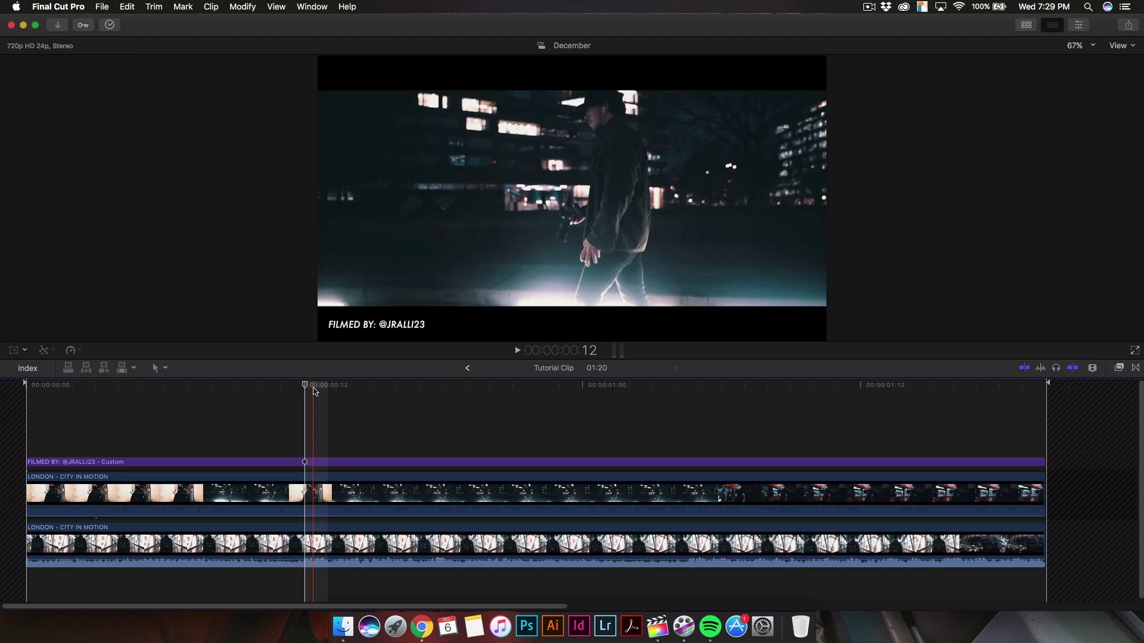
drag(314, 390, 154, 388)
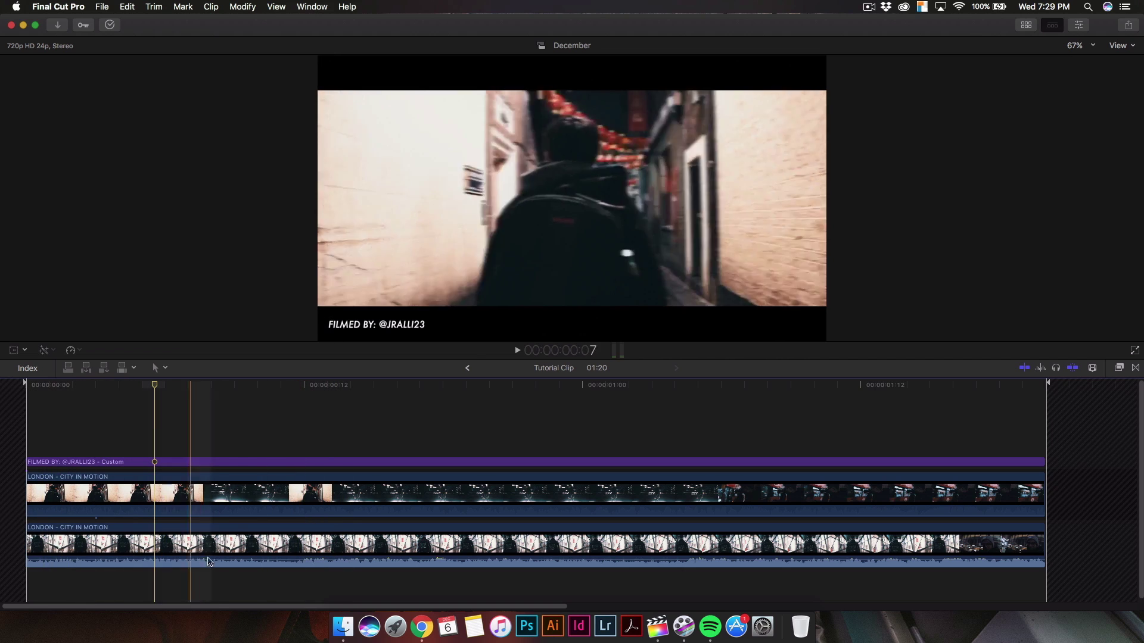
click(199, 543)
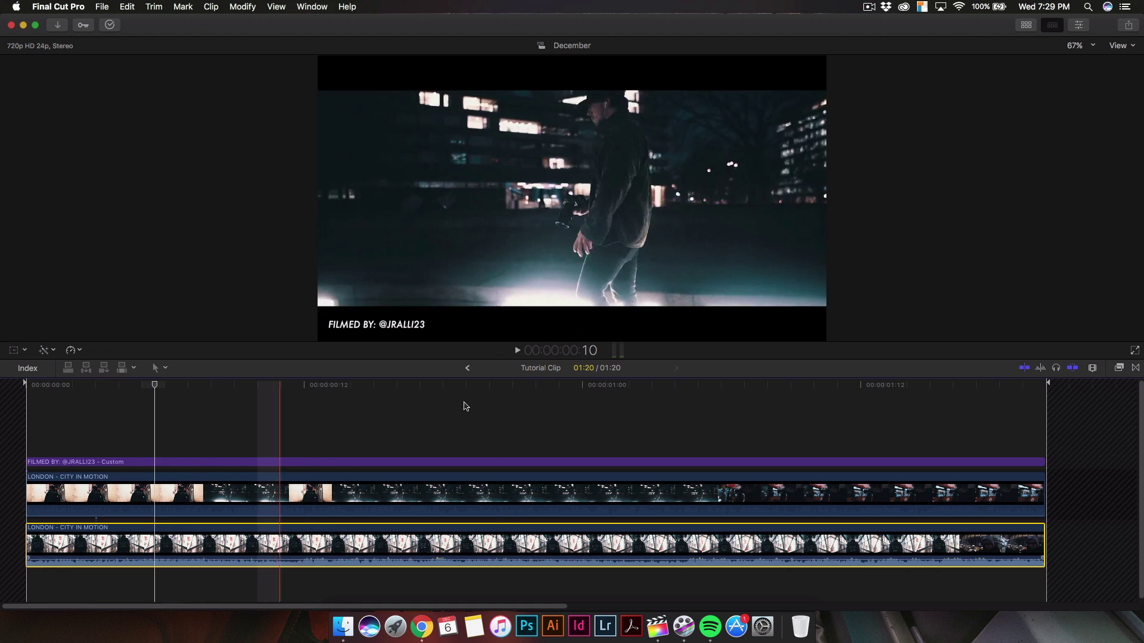
drag(154, 388, 272, 382)
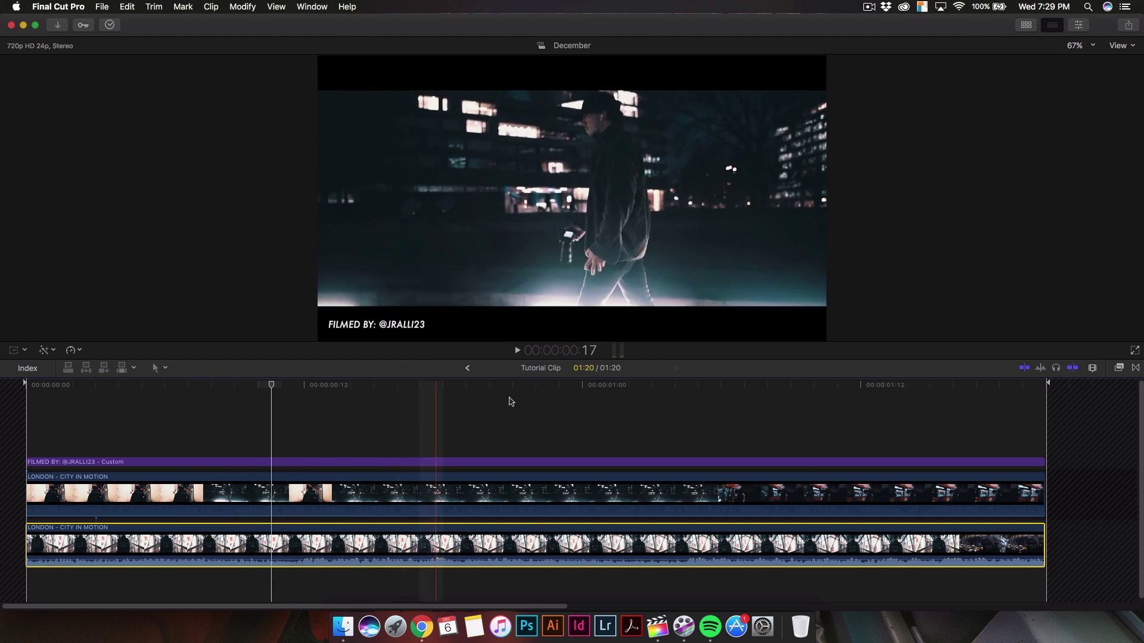
Cut the upper LONDON clip at the playhead near frame 10 and adjust the cut
click(284, 489)
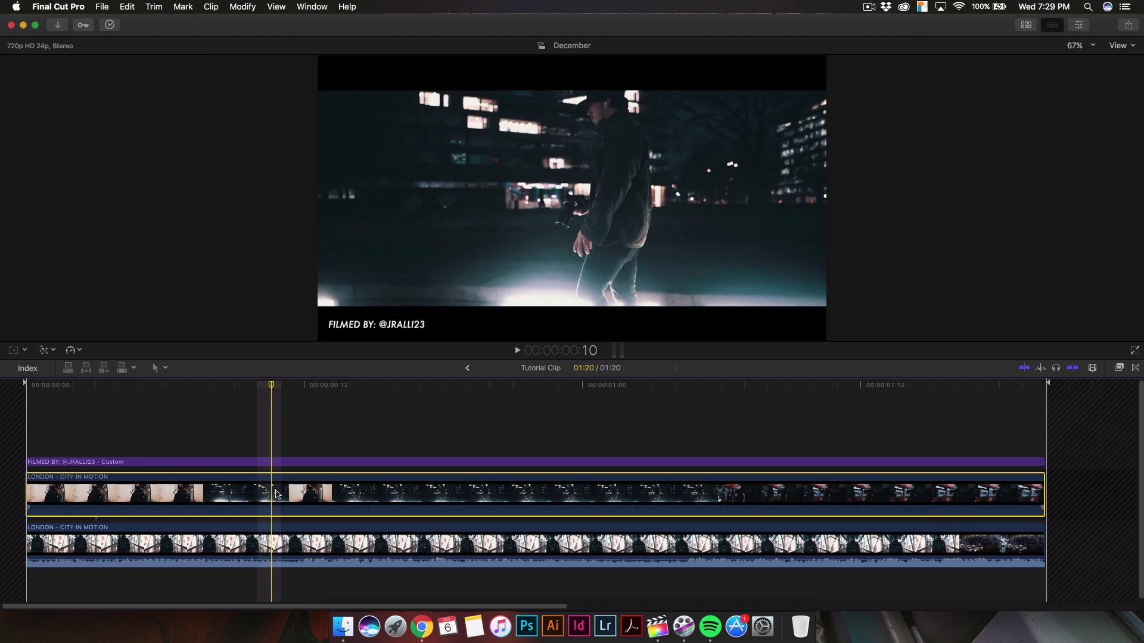
key(p)
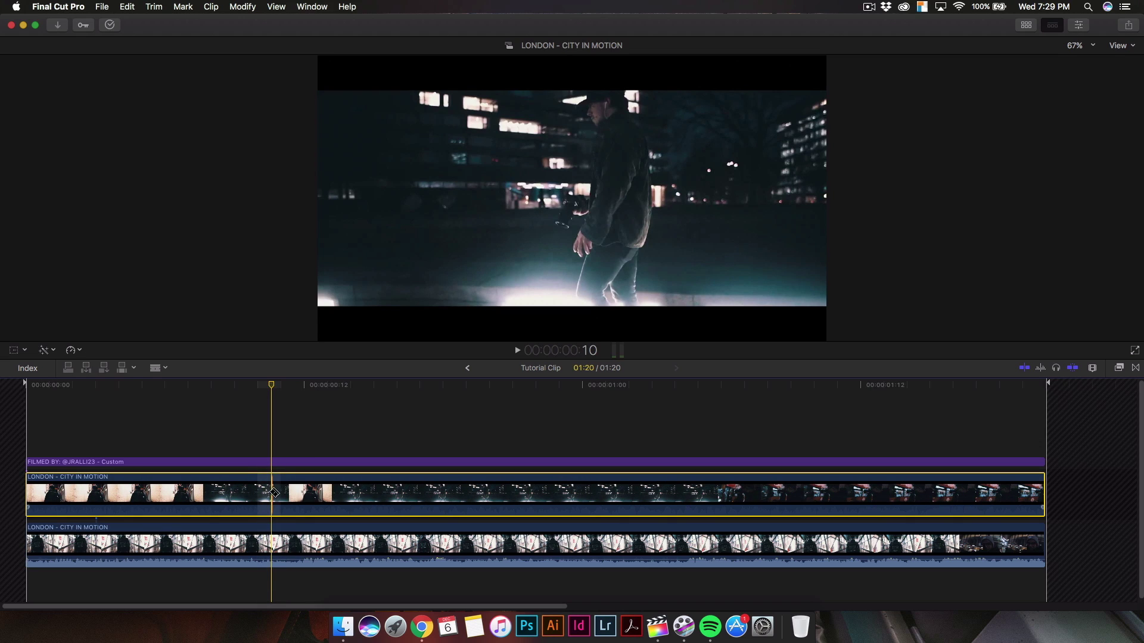
click(276, 488)
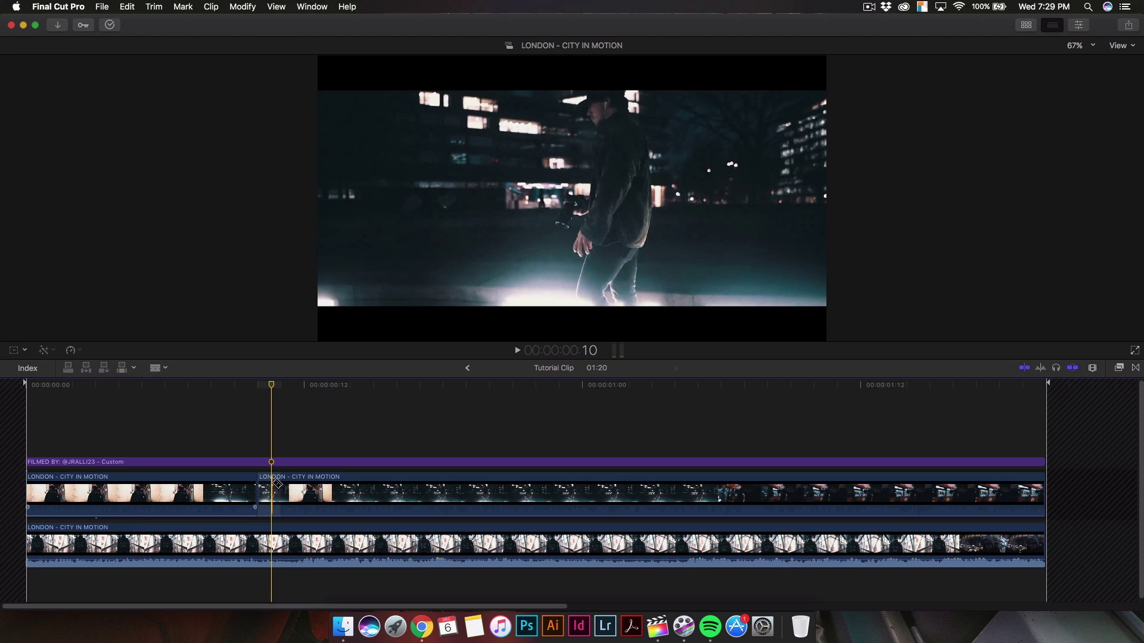
click(267, 488)
click(262, 492)
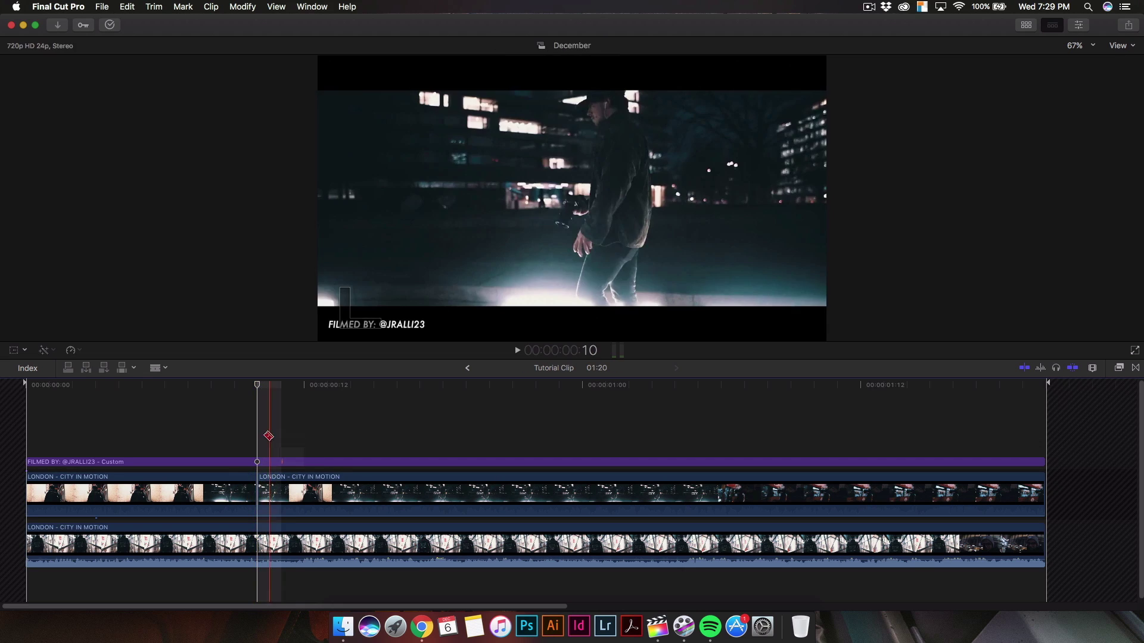
click(269, 480)
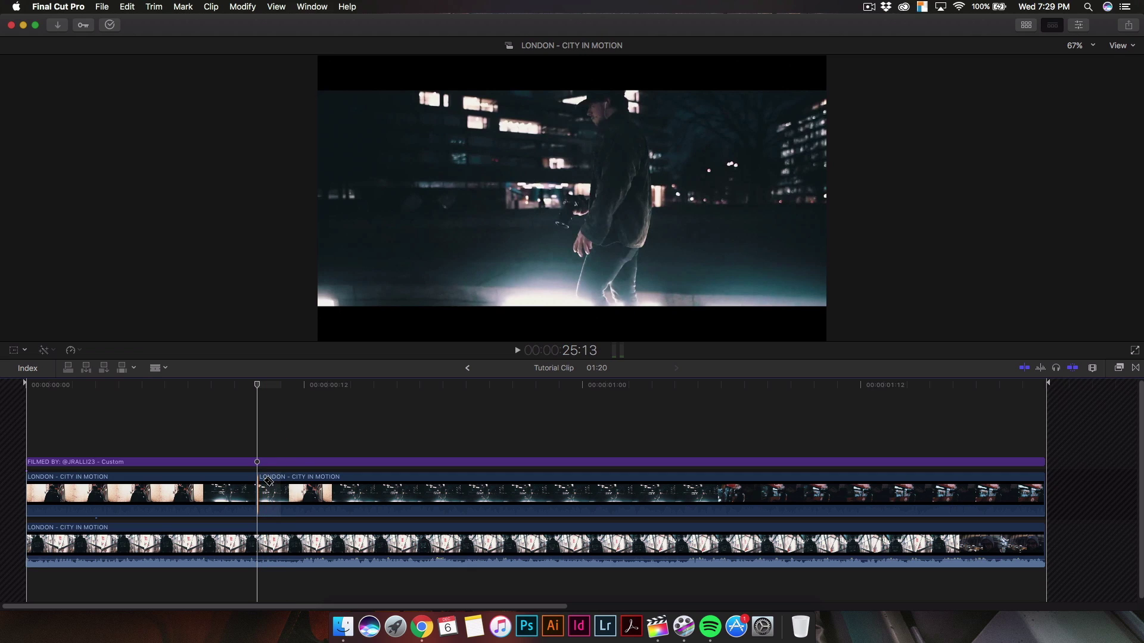
click(268, 492)
drag(266, 489, 281, 482)
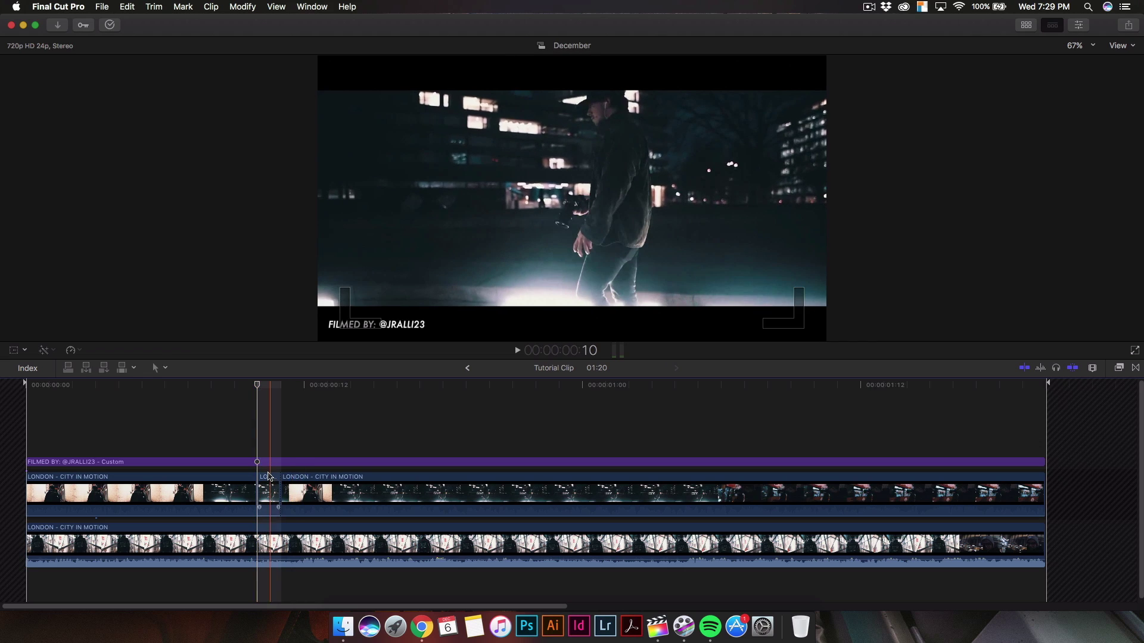
Cut the upper clip again one frame later and select the one-frame piece
click(270, 389)
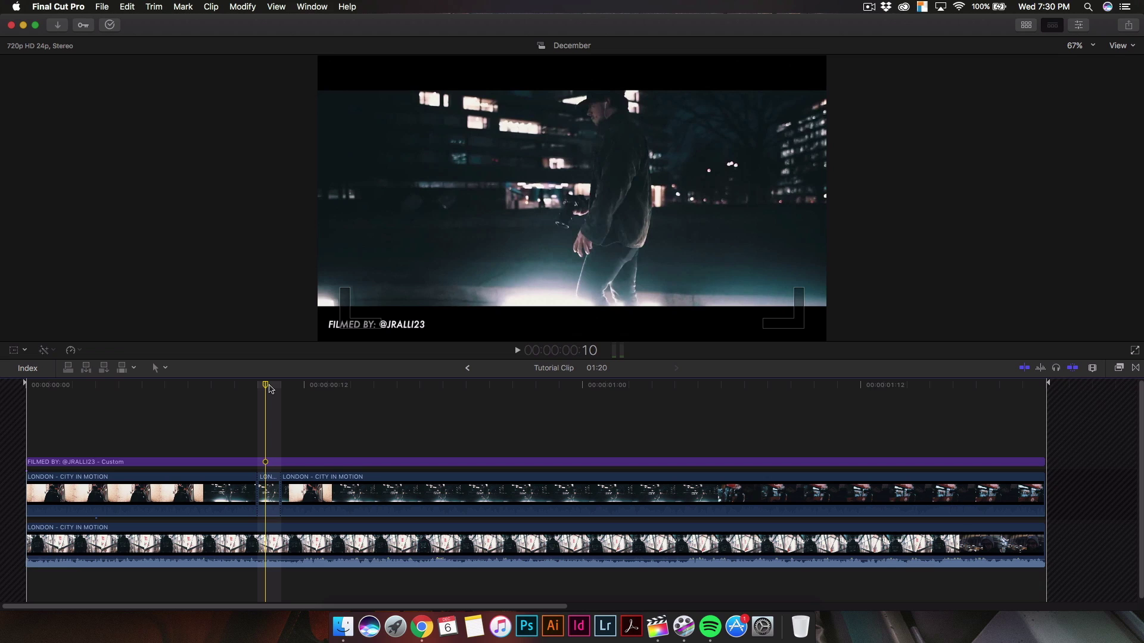
key(b)
click(304, 491)
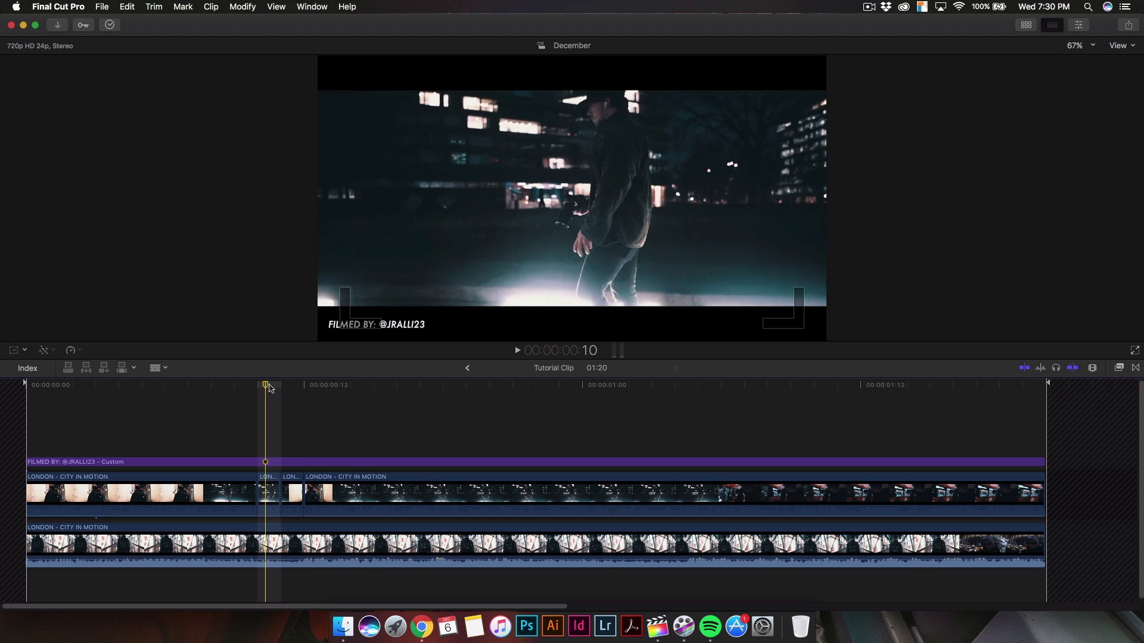
key(a)
click(266, 491)
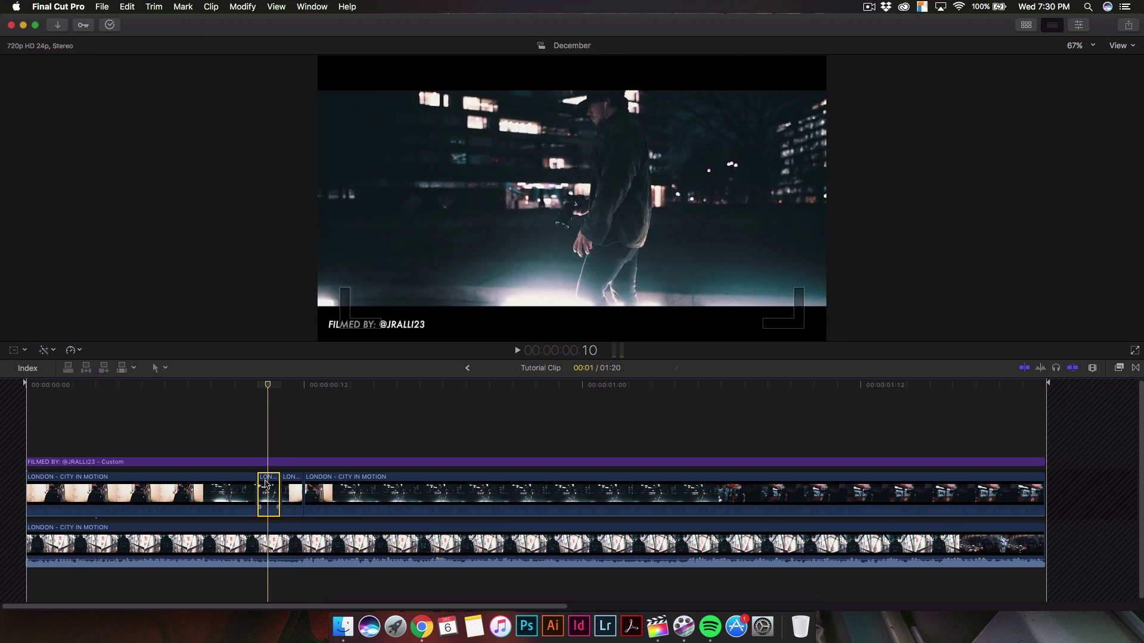
Delete the extra short piece, leaving the single-frame piece selected
key(Right)
key(c)
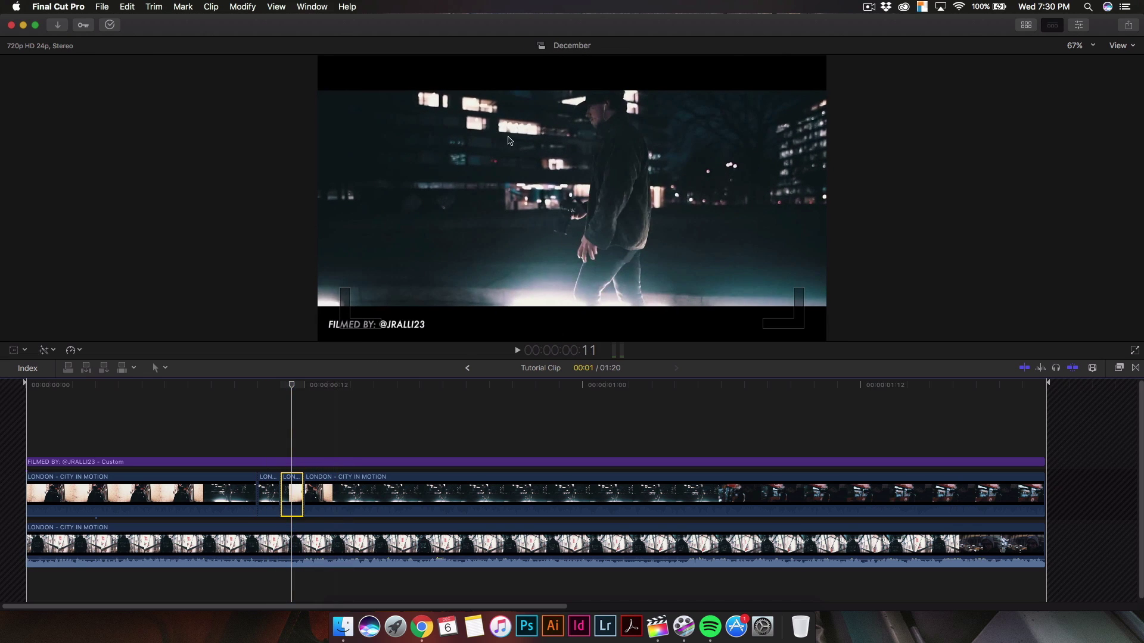
key(Delete)
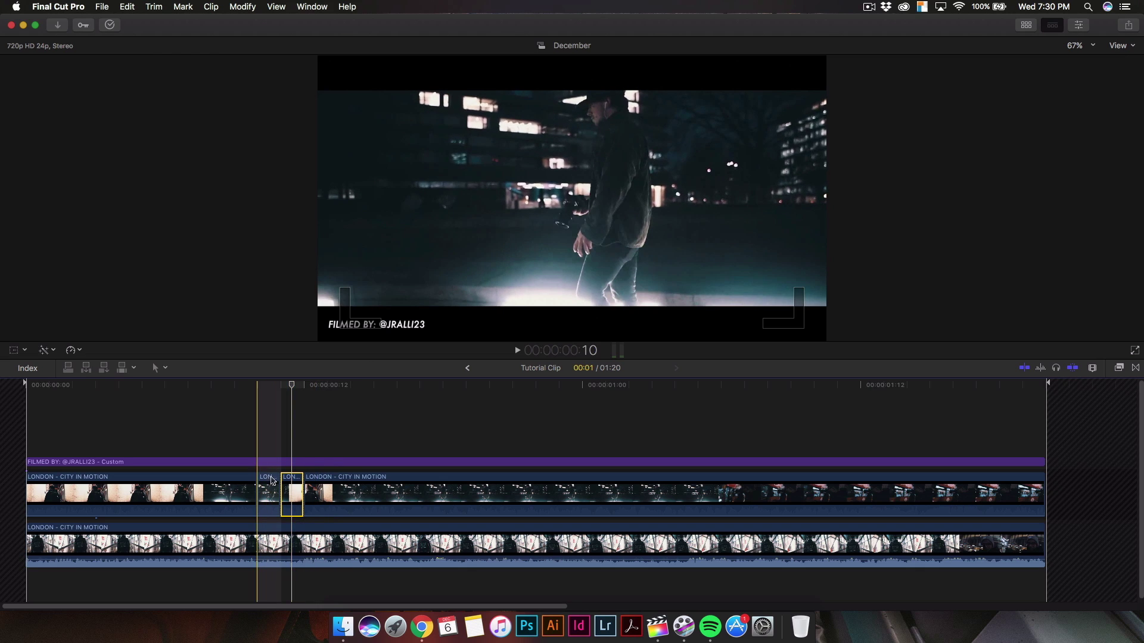
click(270, 488)
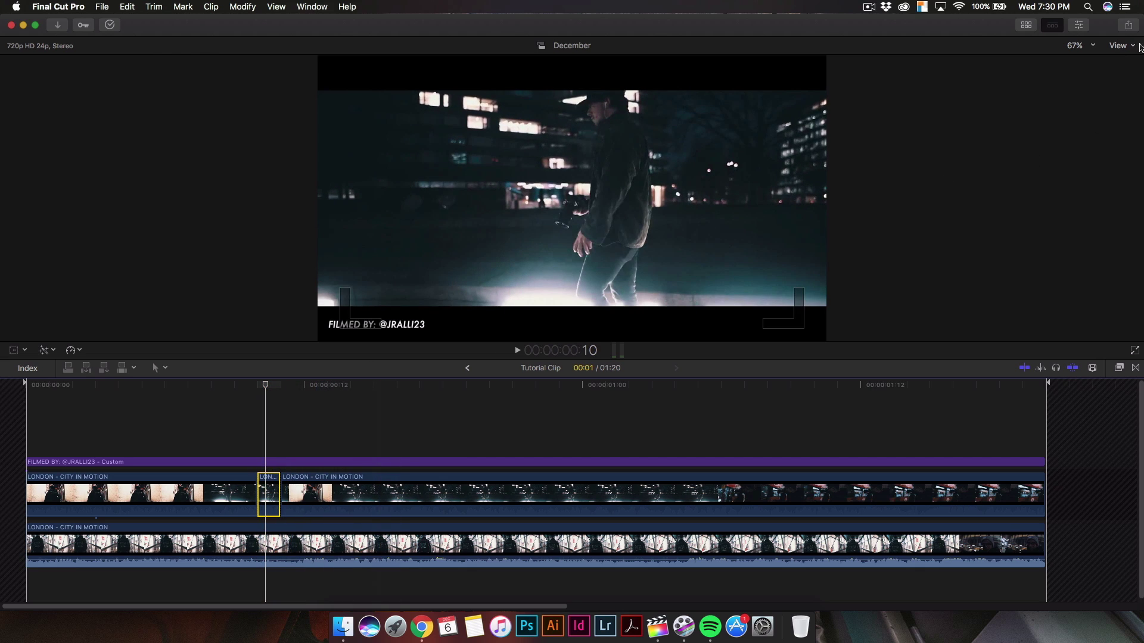
click(1127, 25)
key(Escape)
Open the share destination settings and add Save Current Frame as a destination
click(123, 7)
mouse_move(102, 7)
mouse_move(113, 126)
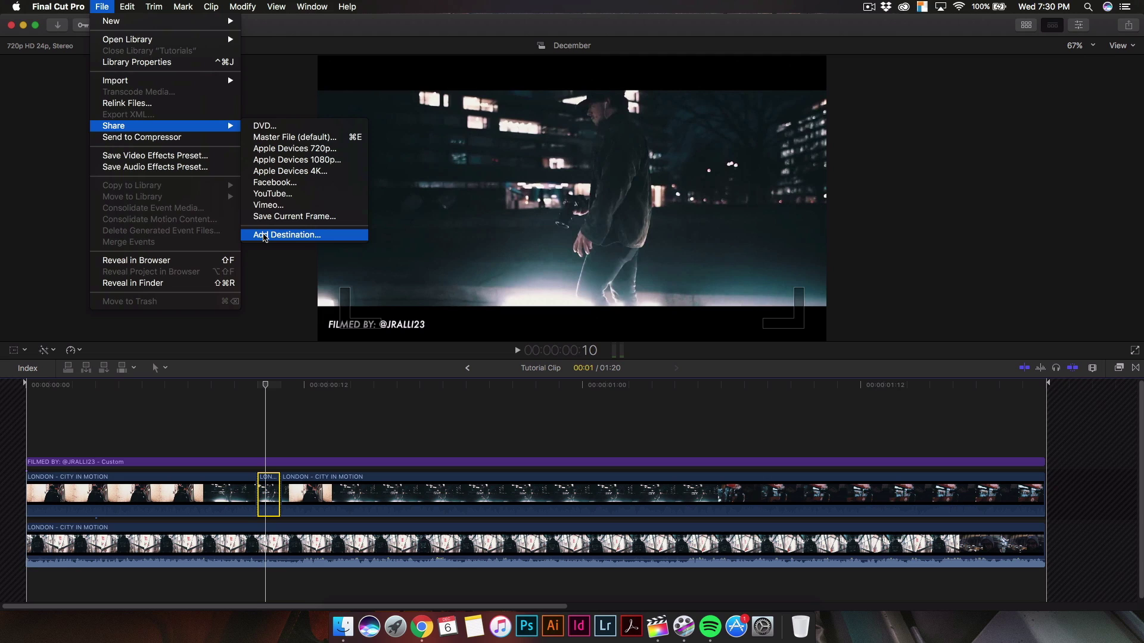
click(264, 235)
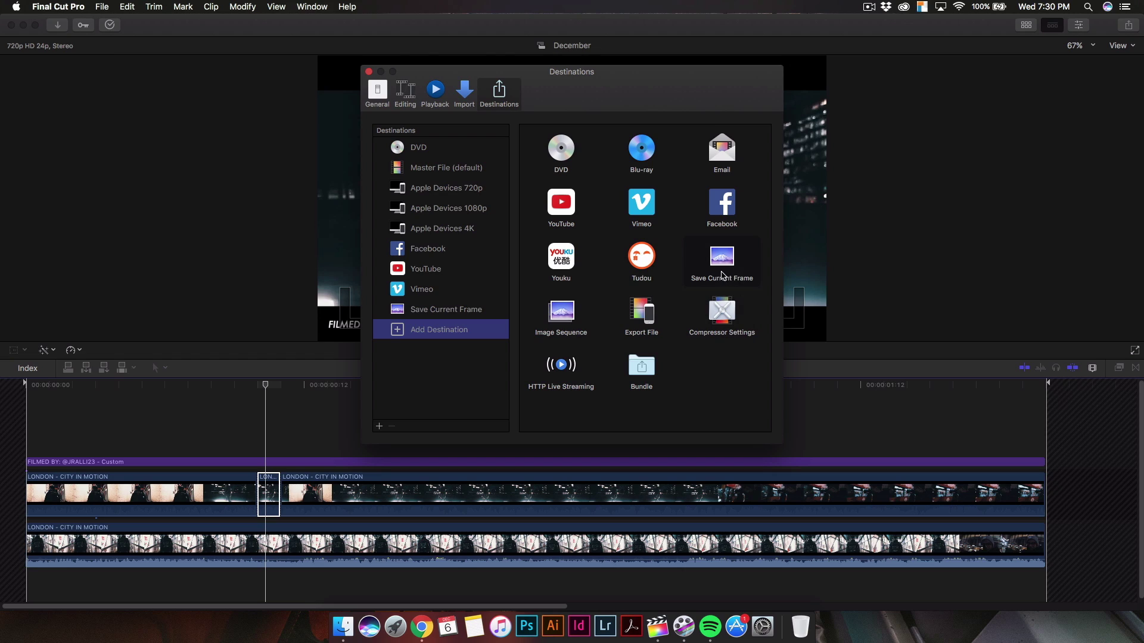
drag(722, 274, 465, 325)
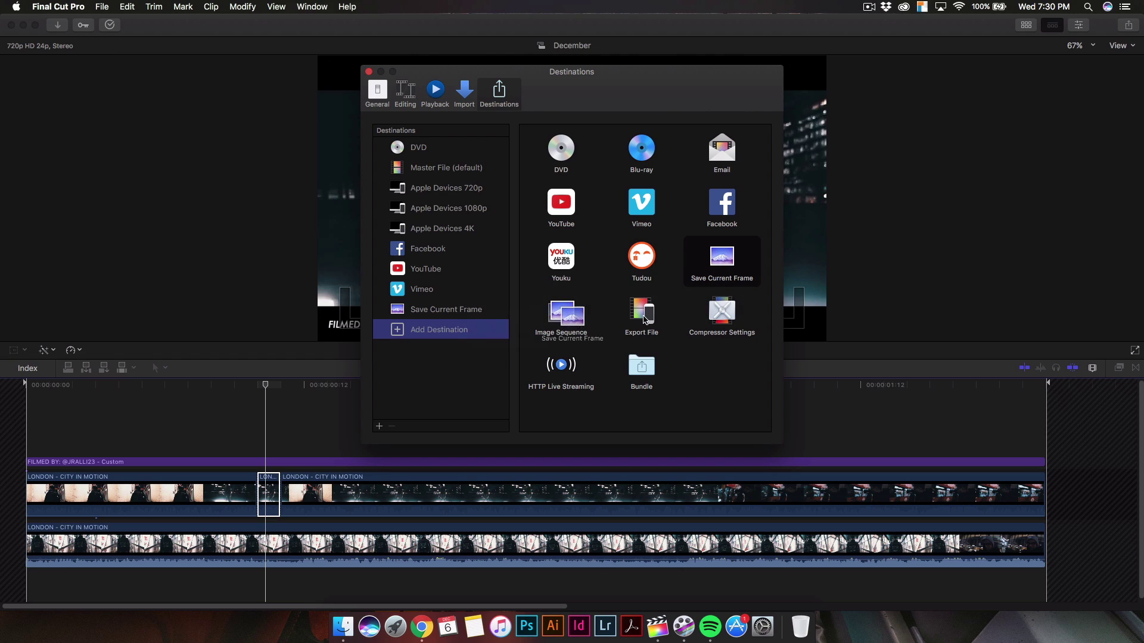
click(445, 310)
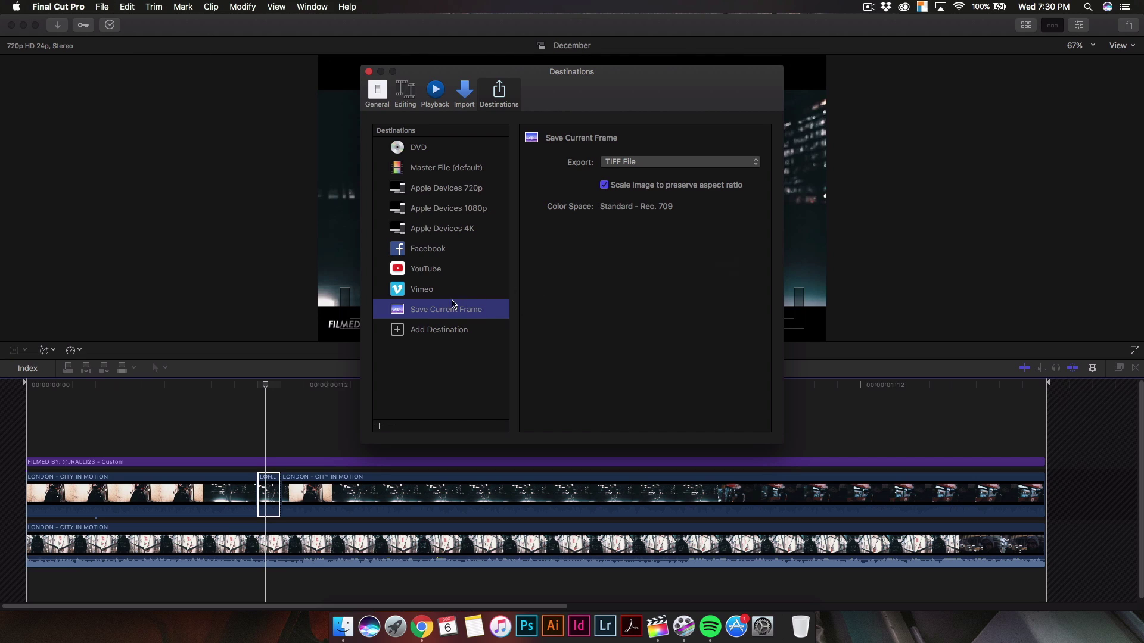
Keep TIFF File as the Save Current Frame export format
click(638, 162)
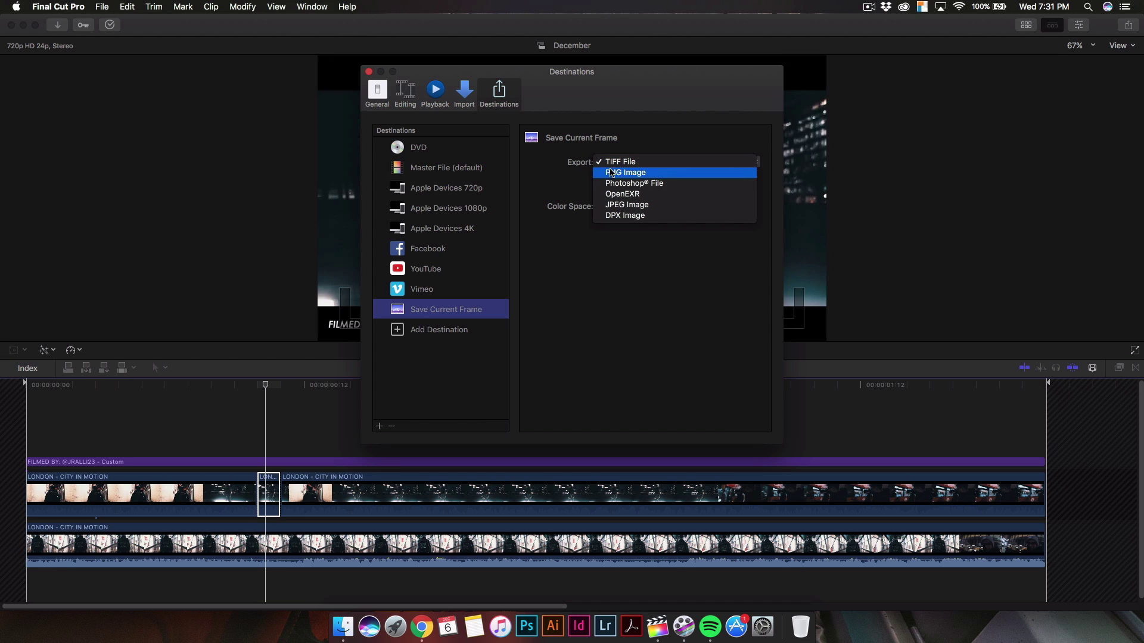
click(661, 235)
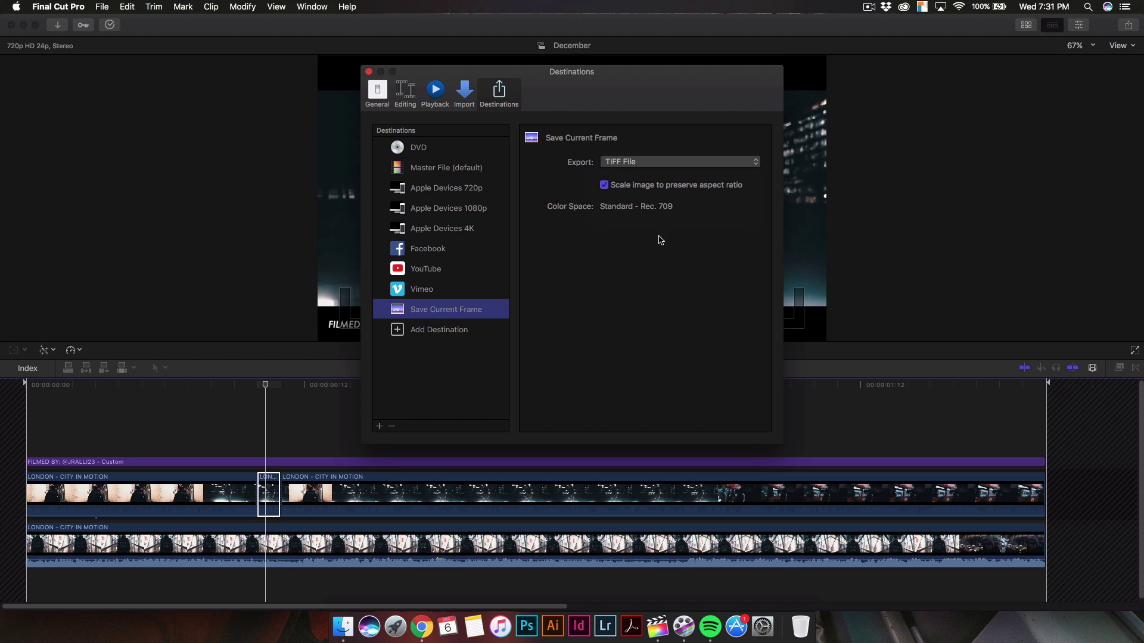
drag(563, 95, 598, 99)
click(692, 185)
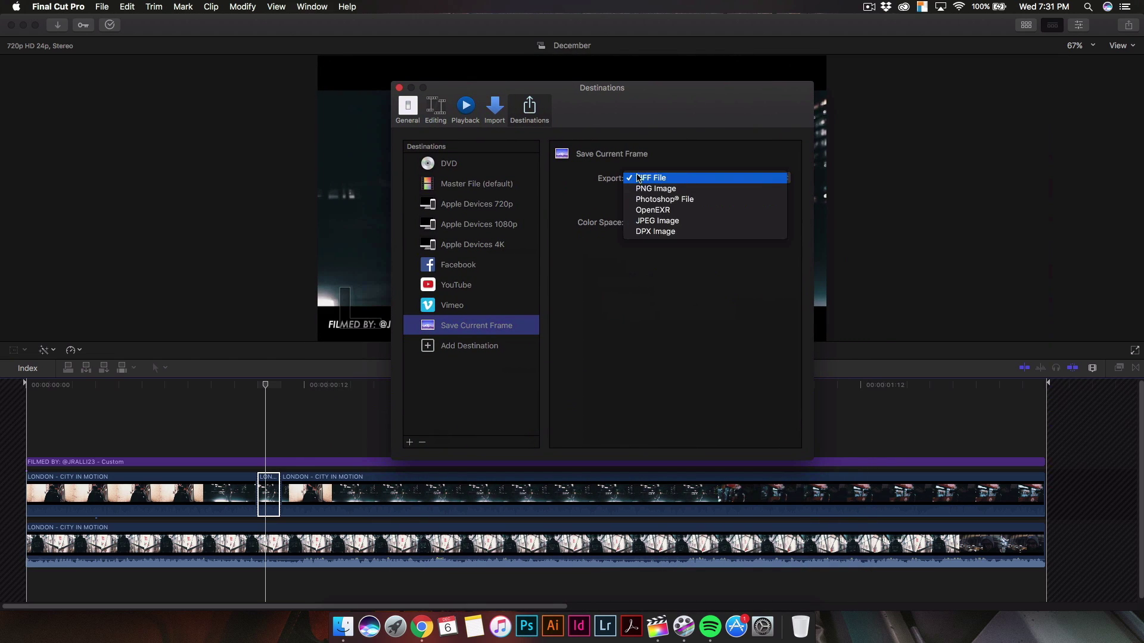
click(691, 177)
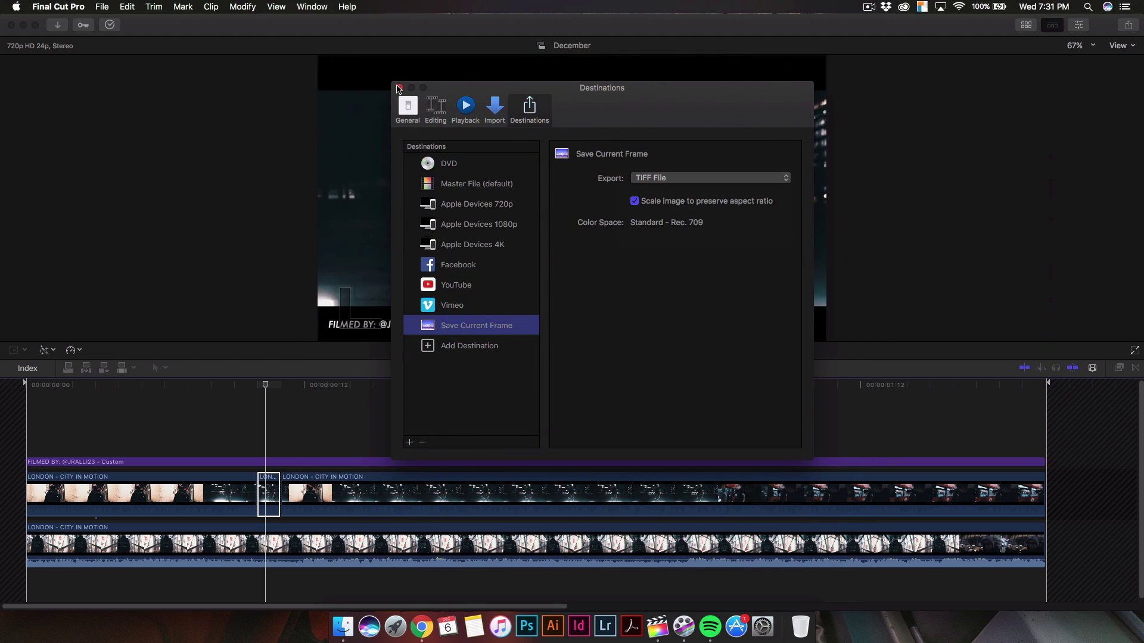
Close Destinations, start Save Current Frame, and retitle the frame pic1
click(398, 88)
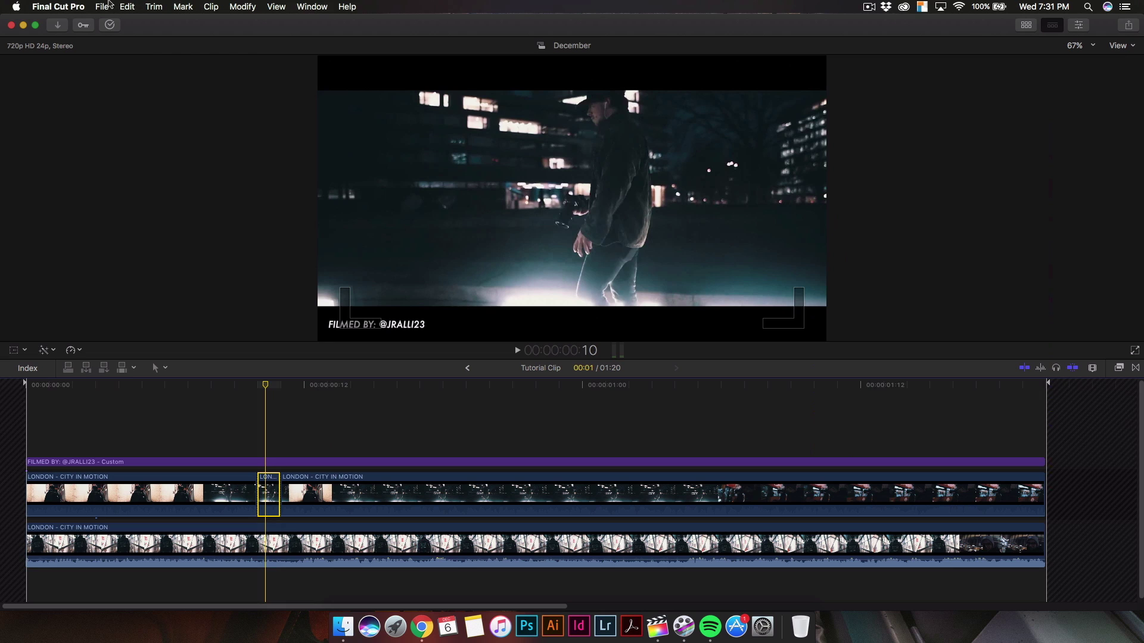
click(106, 6)
mouse_move(143, 126)
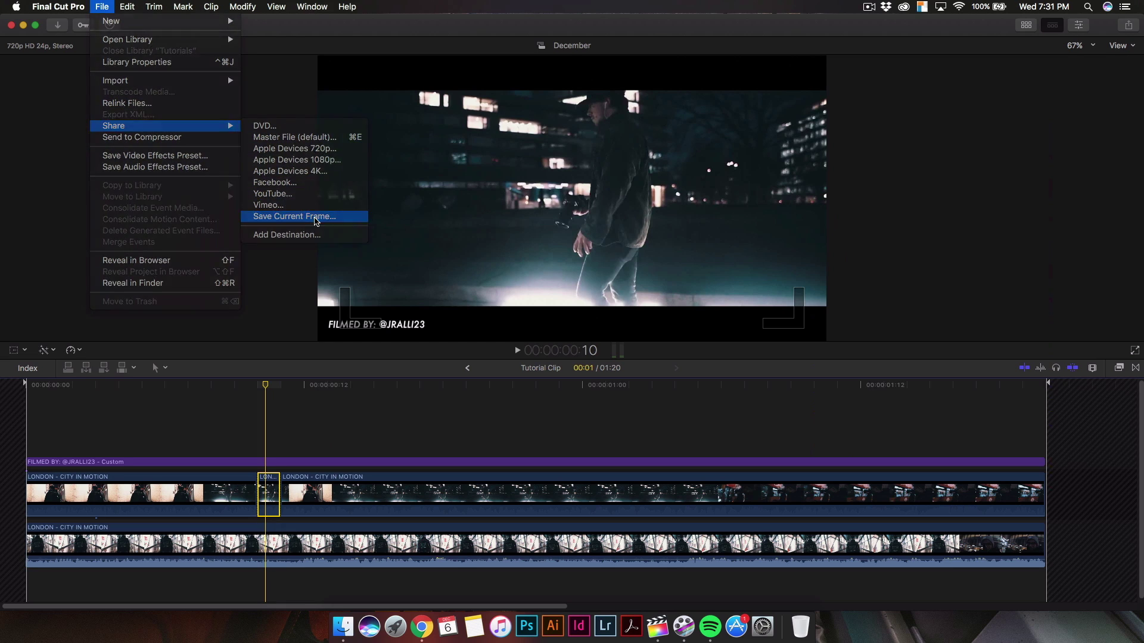
click(316, 221)
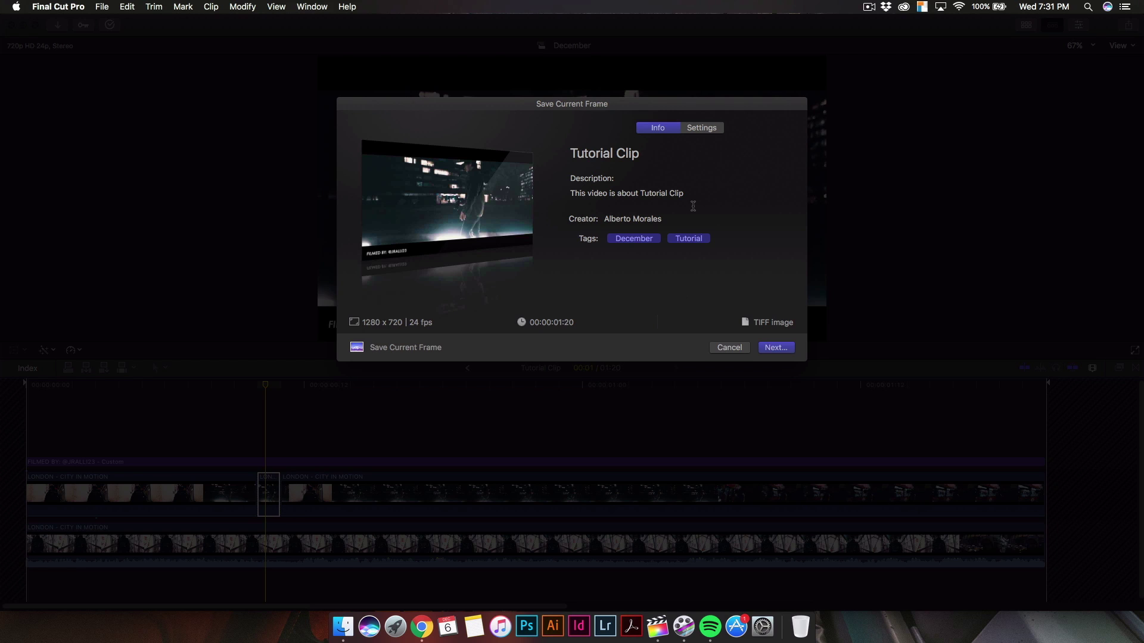
click(701, 129)
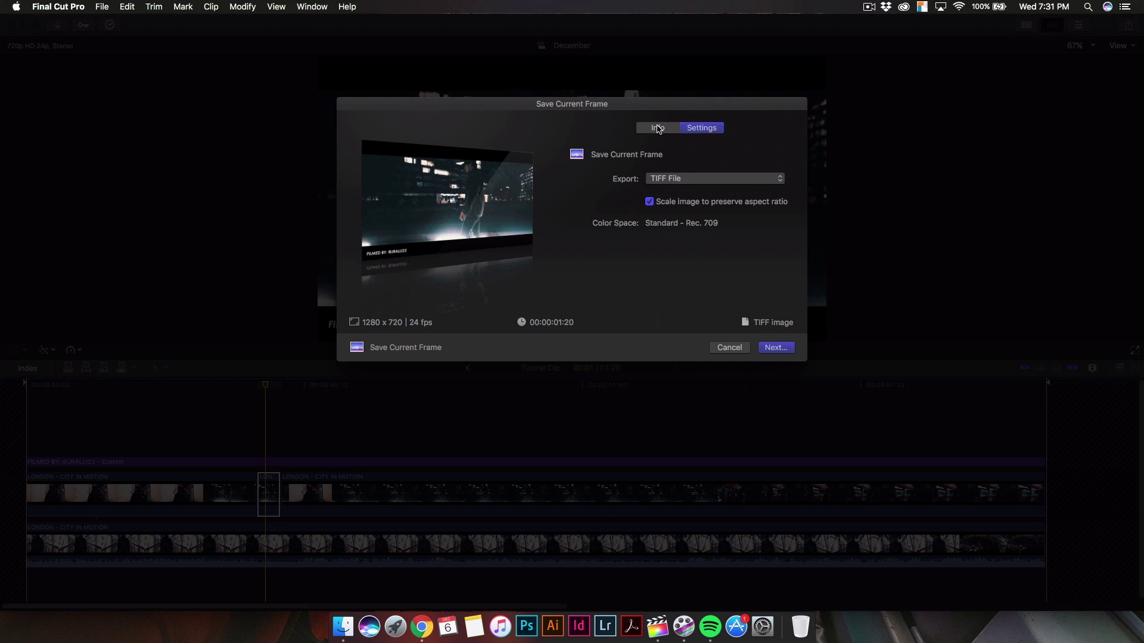
click(658, 130)
click(665, 152)
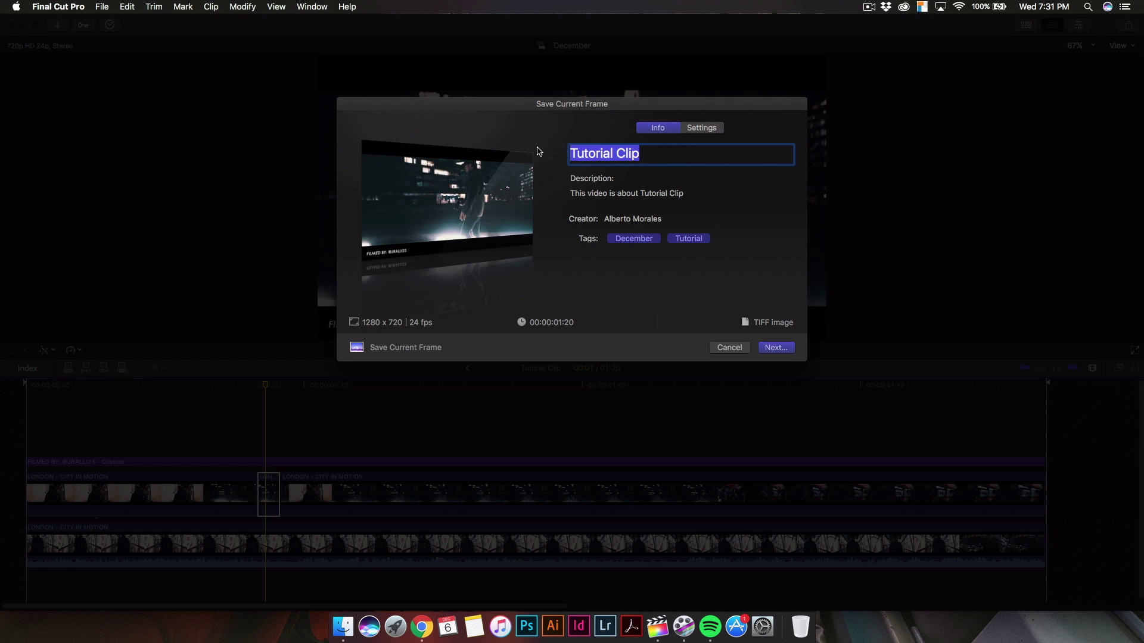
text(pic1)
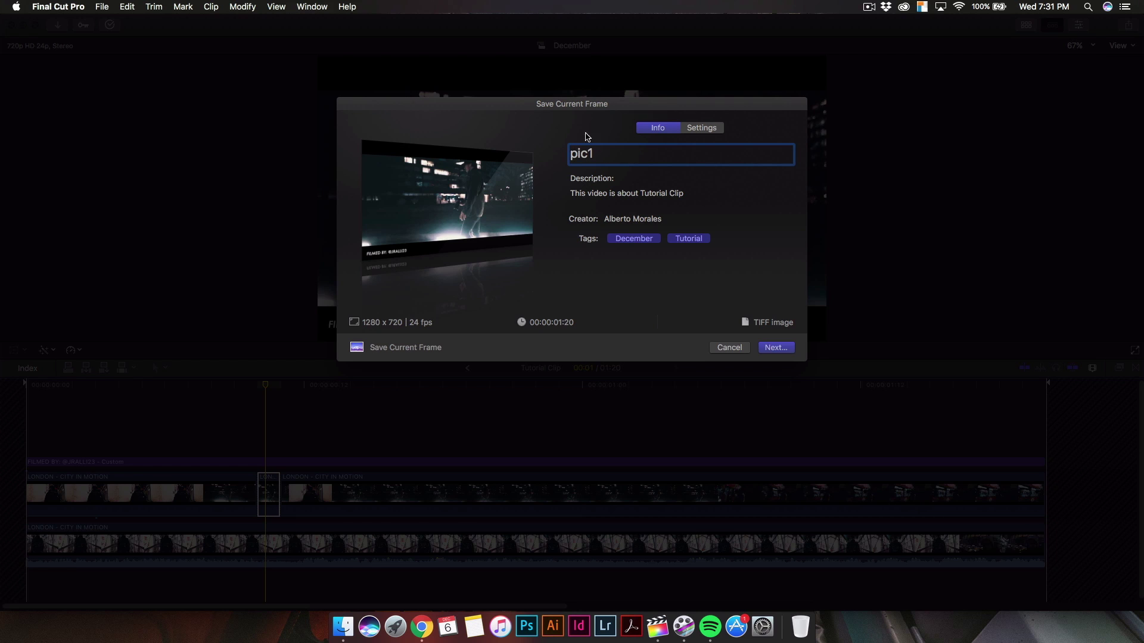
Save the pic1 frame to the Desktop
click(763, 347)
click(569, 149)
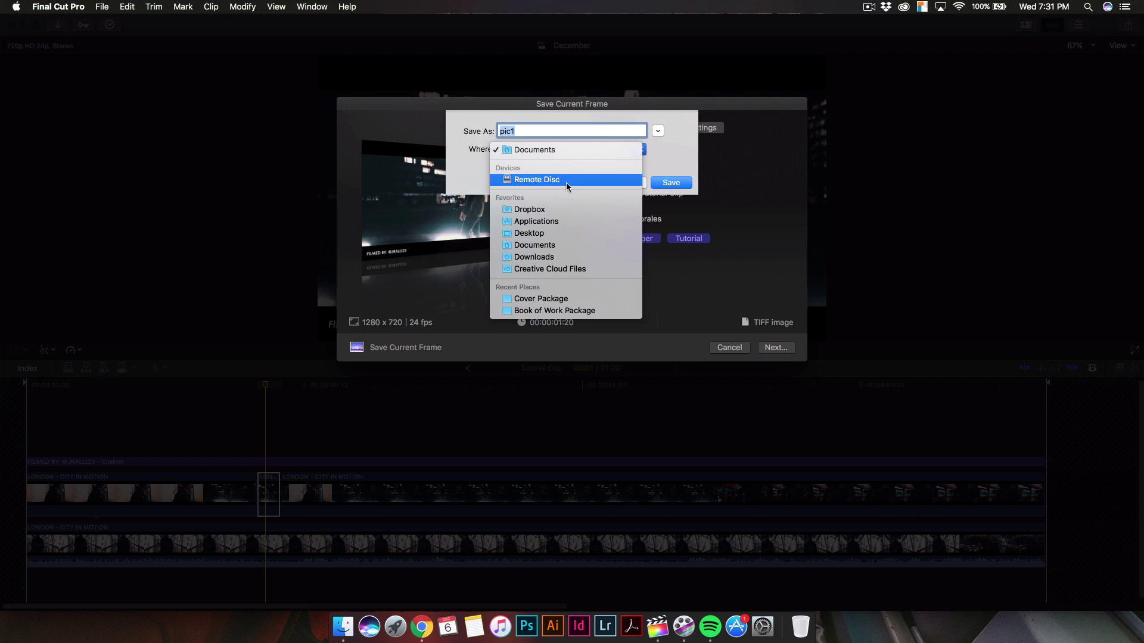
click(530, 209)
click(542, 153)
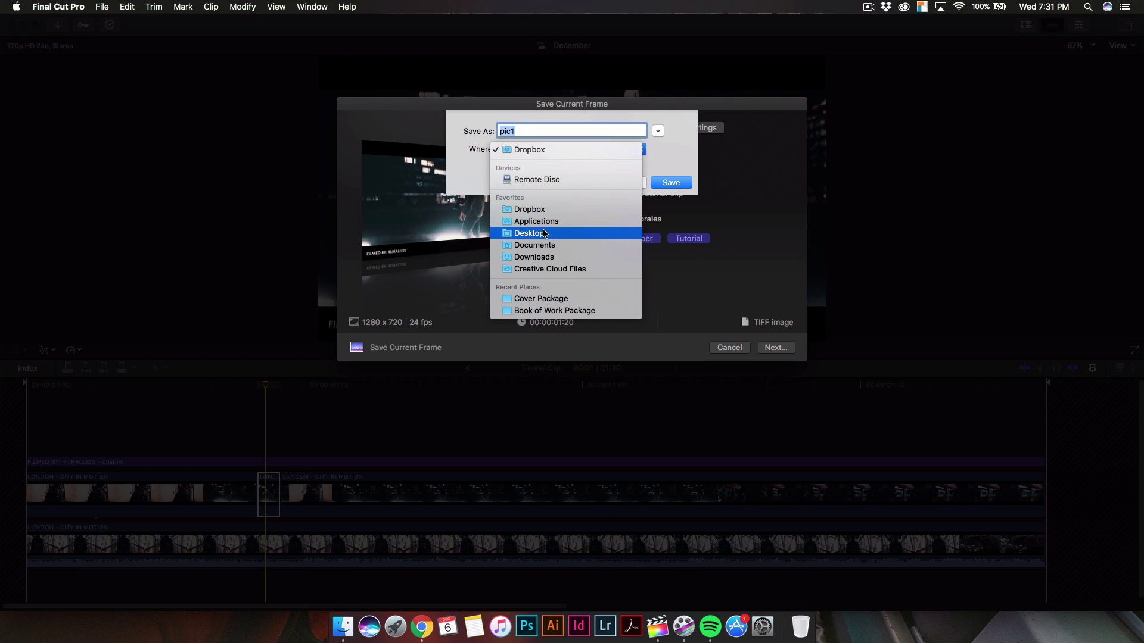
click(696, 200)
click(671, 183)
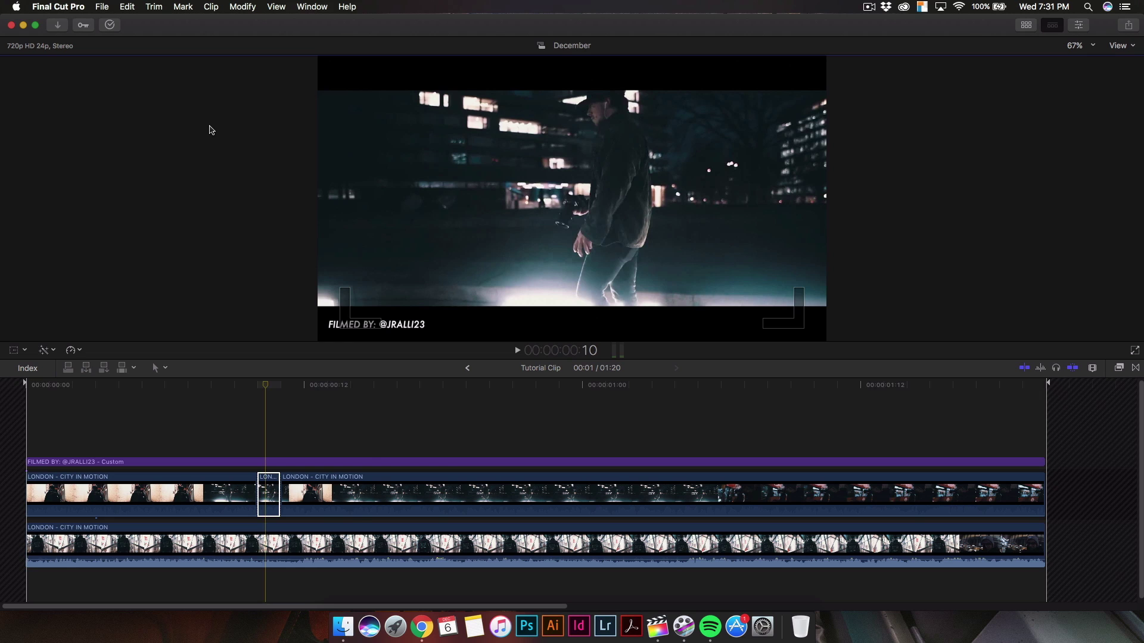
Hide Final Cut Pro, preview pic1.tiff on the desktop, and drag it onto Photoshop in the Dock
key(super+h)
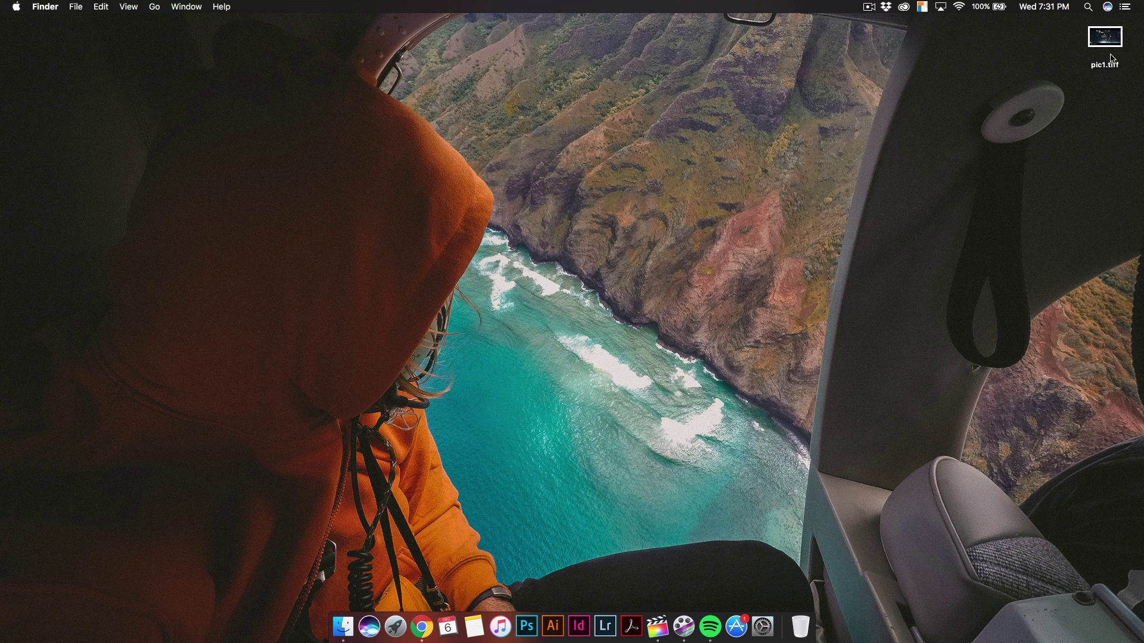
click(1110, 48)
double_click(1099, 39)
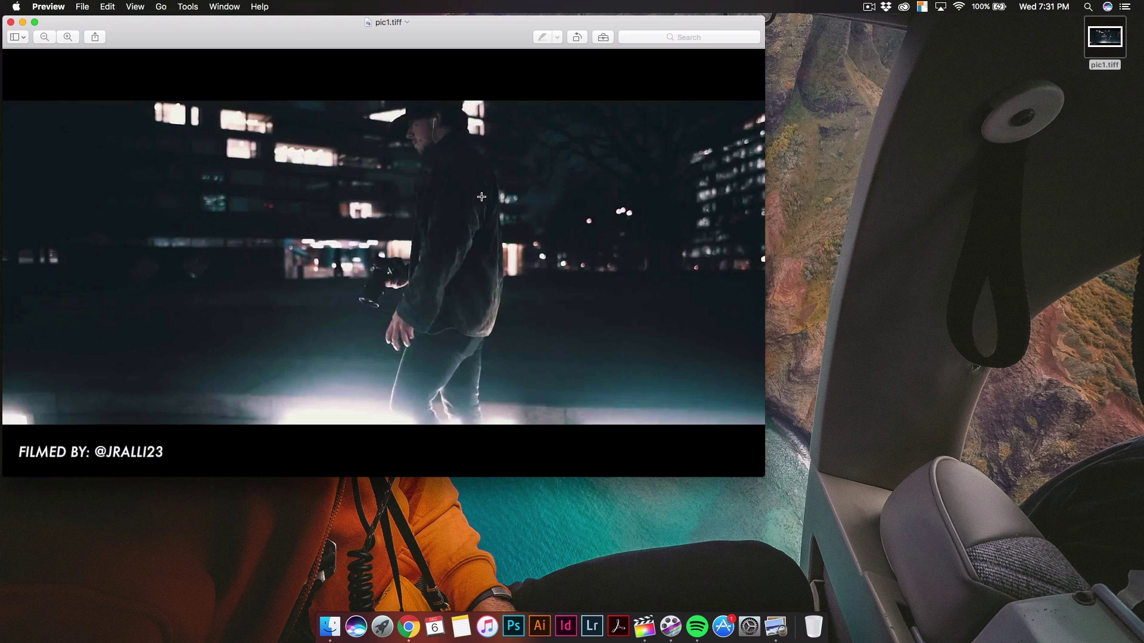
click(11, 22)
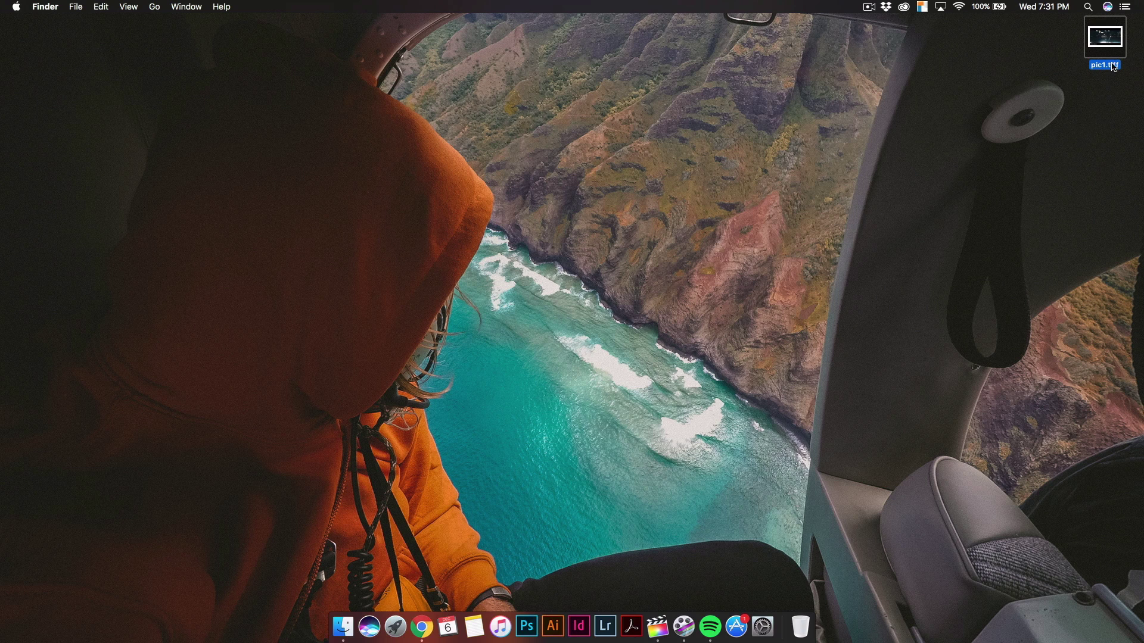
drag(1113, 66, 528, 625)
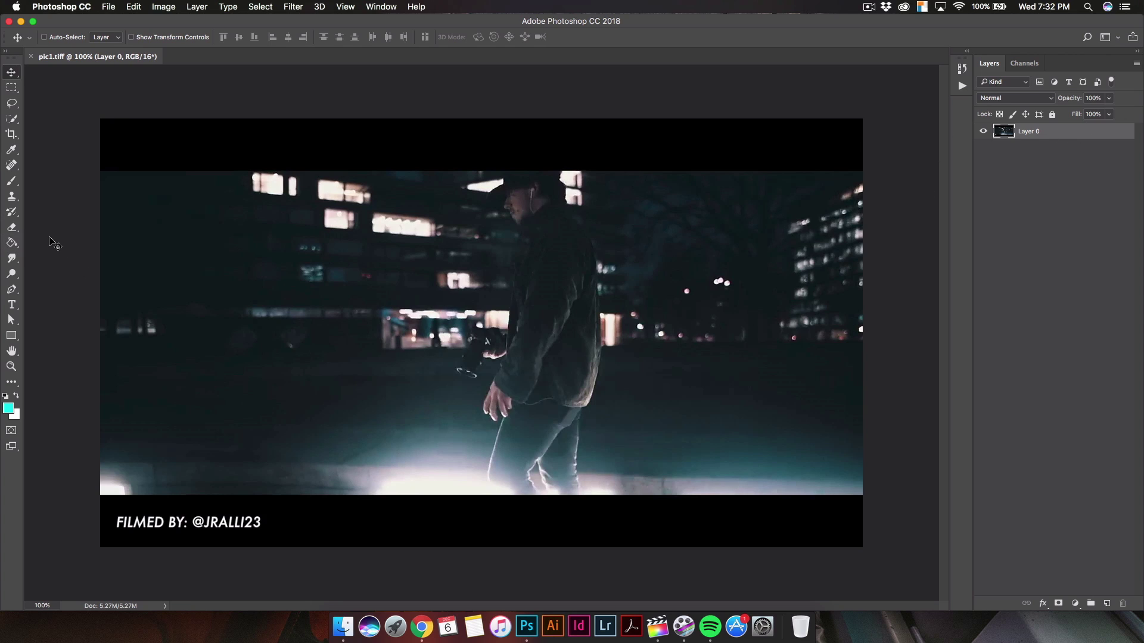
Switch to the regular Brush tool and set the foreground colour to cyan #05fff0
click(15, 185)
right_click(14, 185)
click(42, 177)
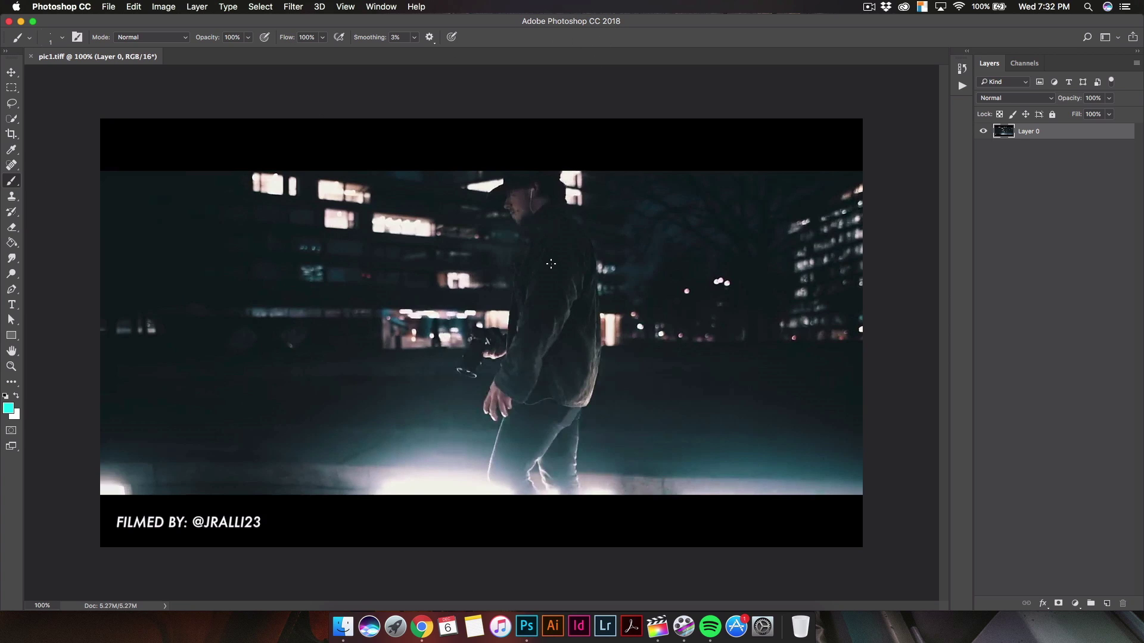
click(9, 408)
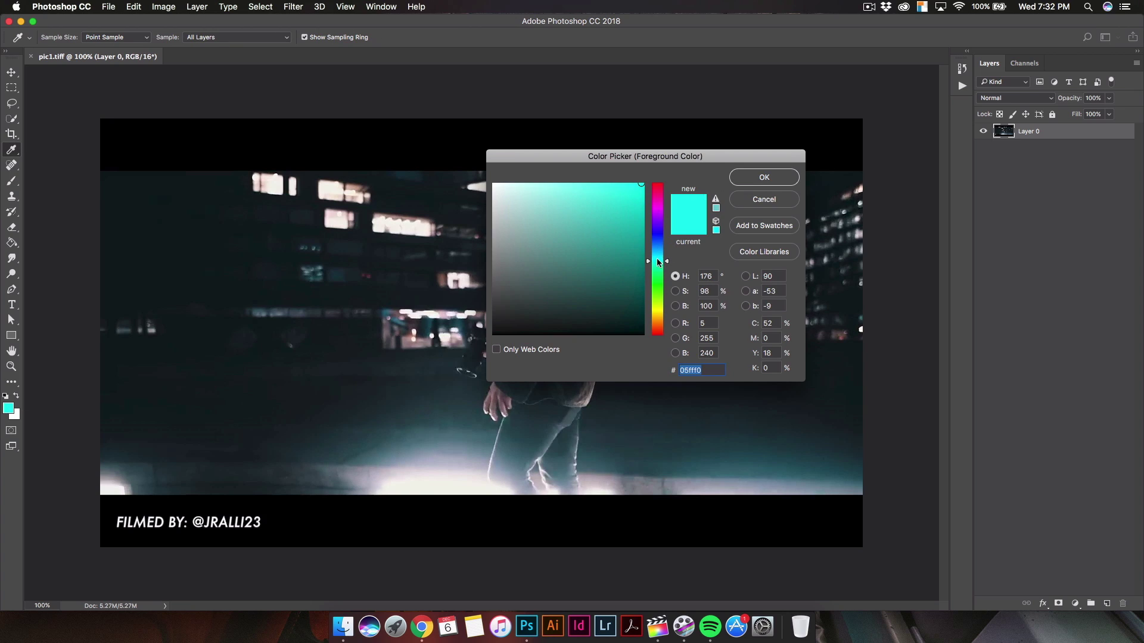
click(763, 174)
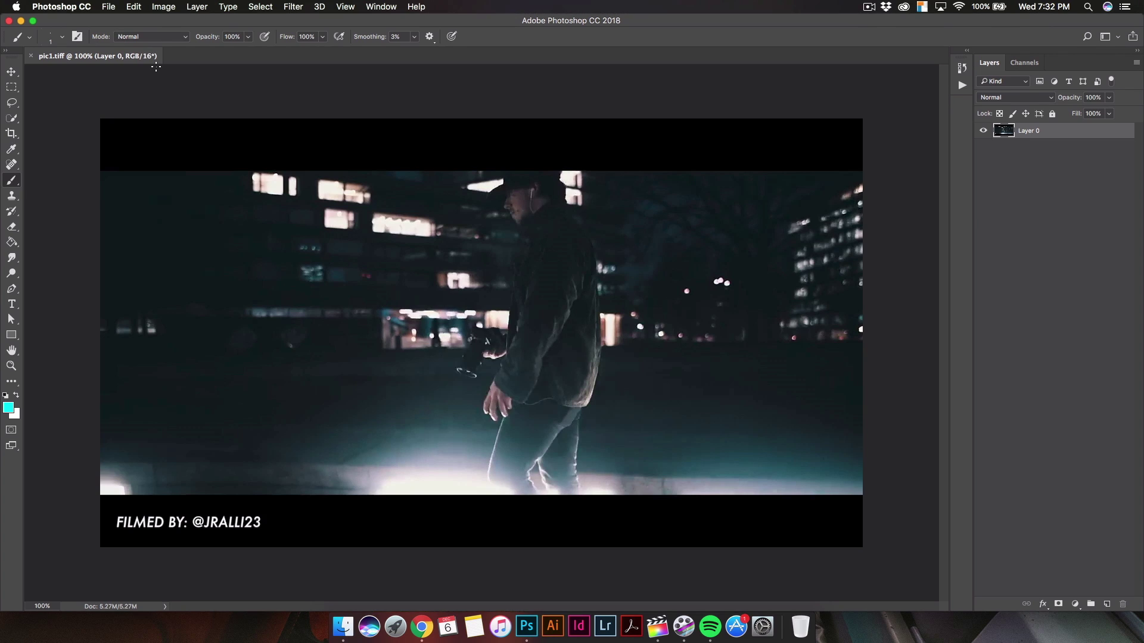
Check the 1 px brush size, try 100% smoothing with a test stroke, then undo it
click(63, 39)
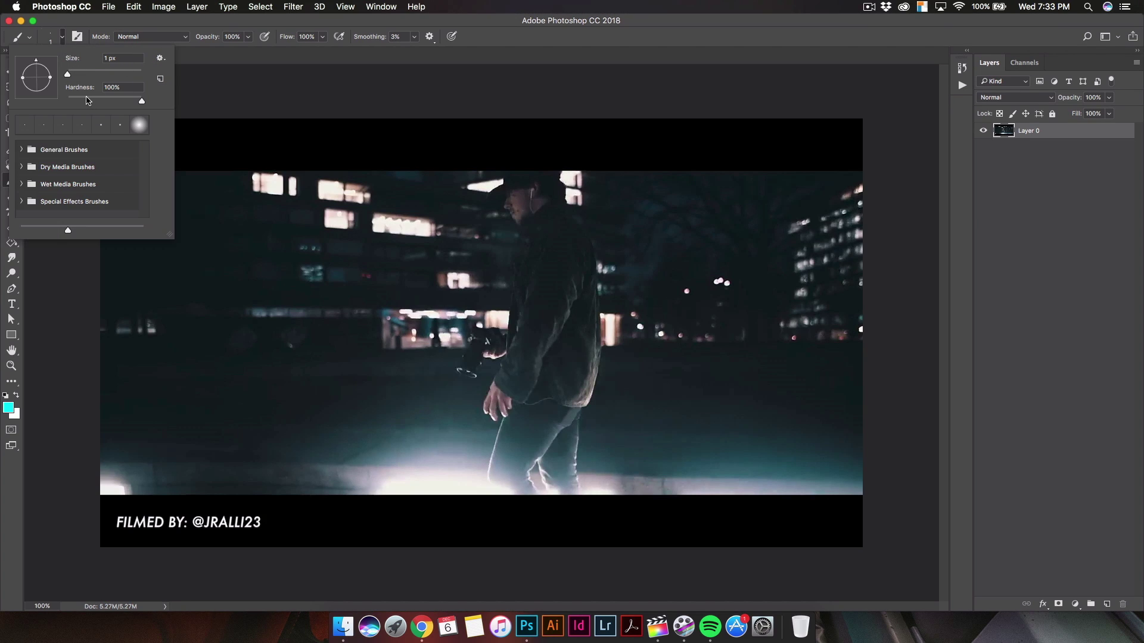
key(Escape)
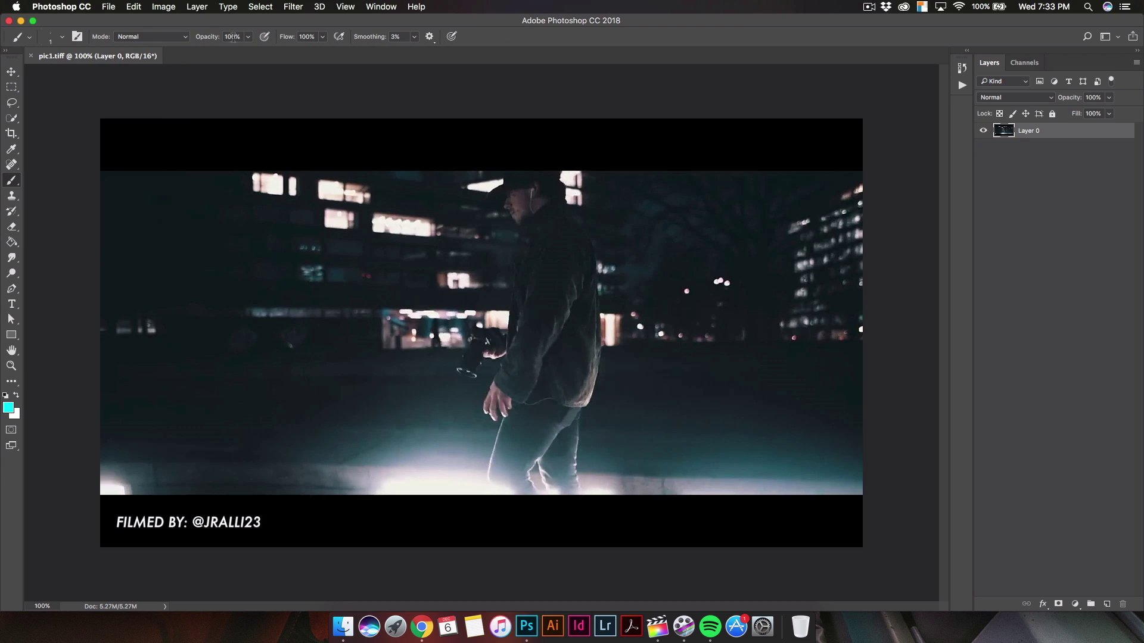
click(415, 37)
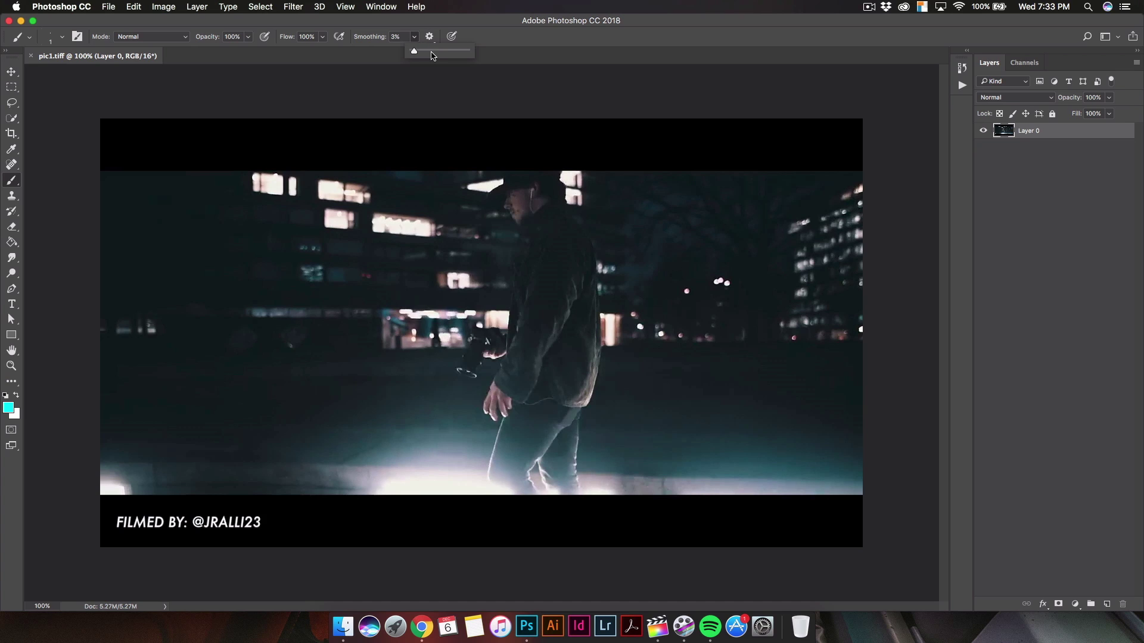
drag(435, 51, 469, 51)
mouse_move(177, 204)
mouse_down()
mouse_move(307, 274)
mouse_move(235, 301)
mouse_move(357, 233)
mouse_move(339, 411)
mouse_move(250, 426)
mouse_move(189, 346)
mouse_move(190, 311)
mouse_up()
key(super+z)
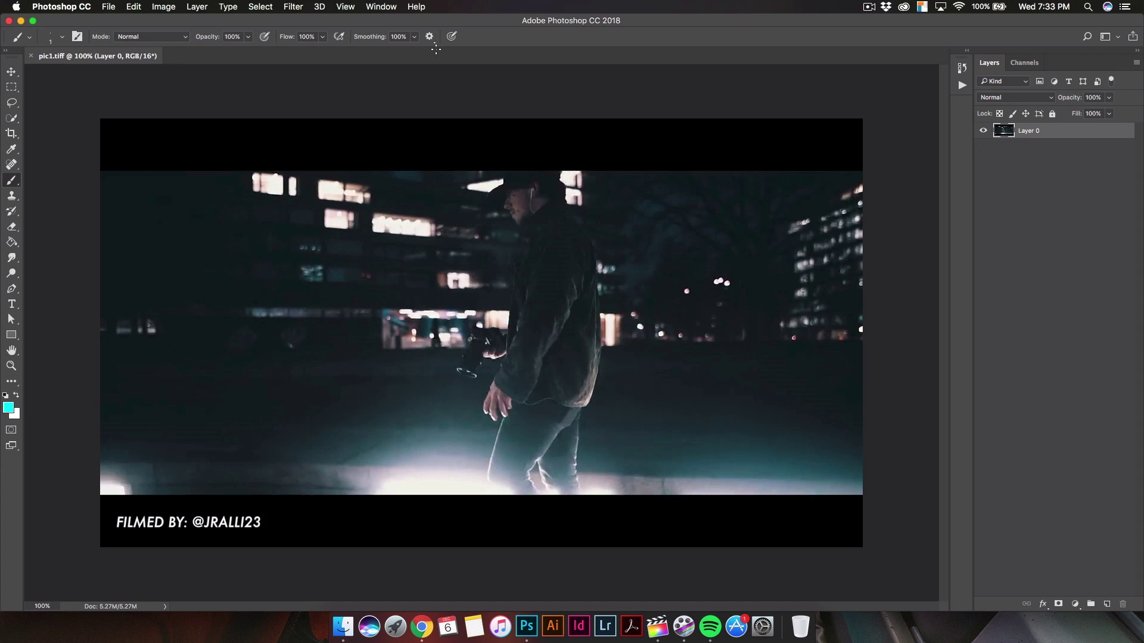
Lower brush smoothing to 0%, paint a second test stroke and undo it
click(417, 39)
drag(417, 51, 277, 57)
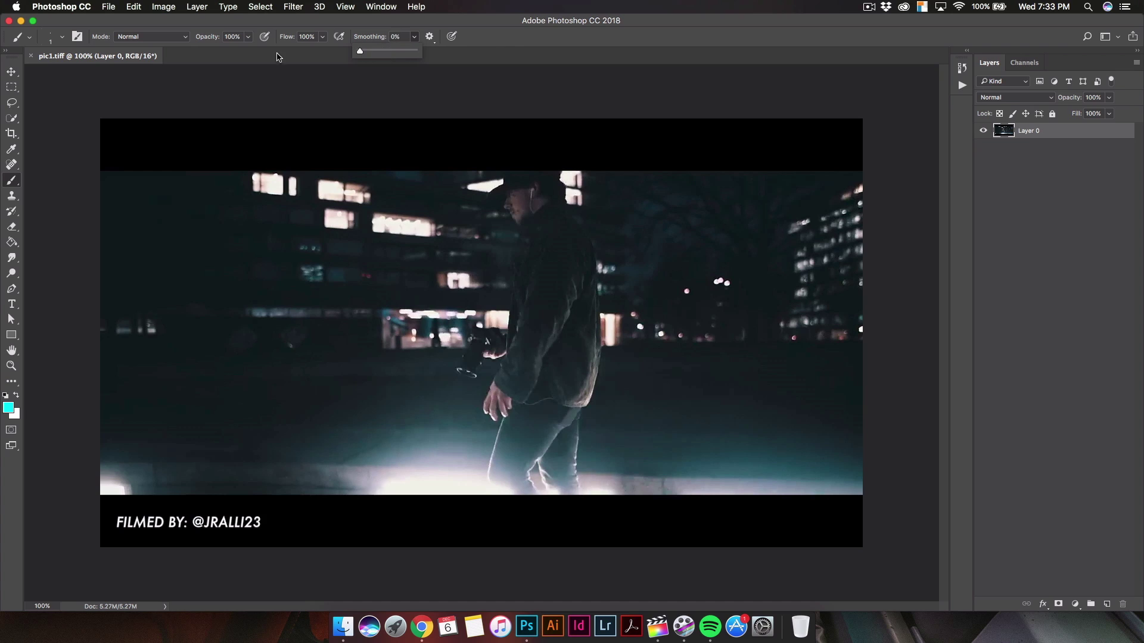
click(308, 220)
mouse_move(160, 190)
mouse_down()
mouse_move(284, 325)
mouse_move(245, 280)
mouse_move(237, 310)
mouse_move(371, 327)
mouse_move(340, 398)
mouse_move(282, 399)
mouse_move(311, 342)
mouse_move(351, 364)
mouse_up()
key(super+z)
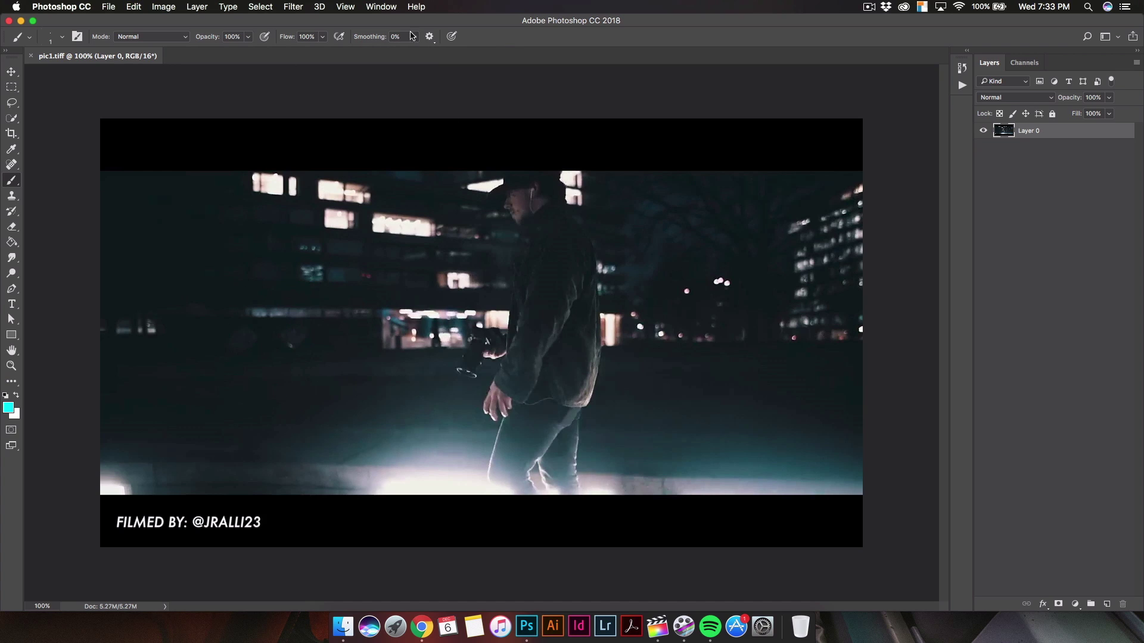
click(414, 37)
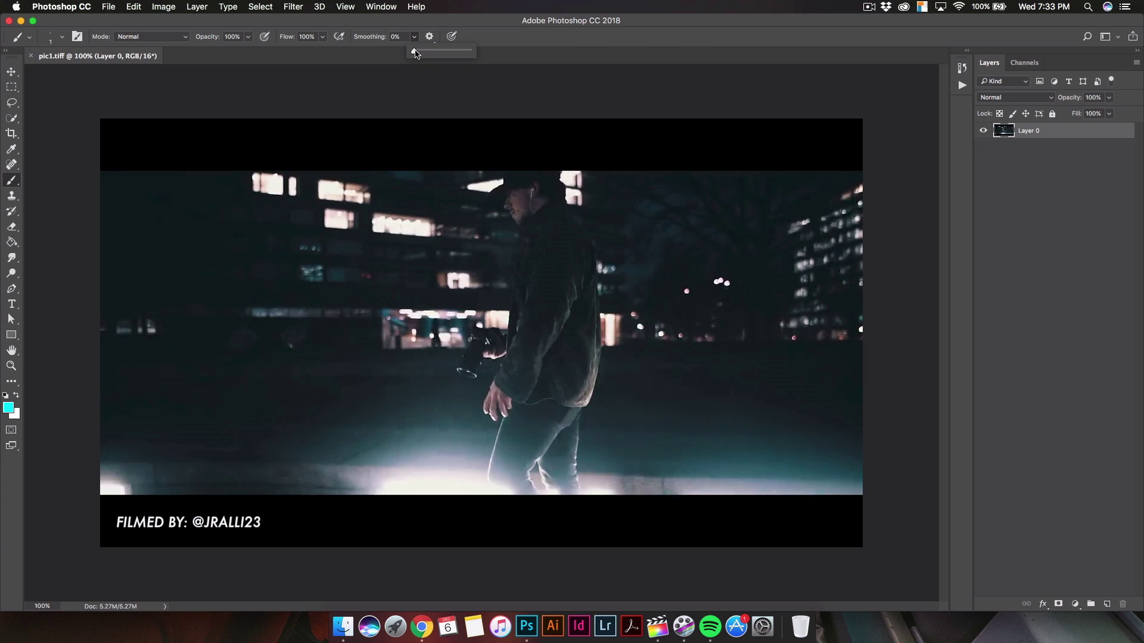
Keep smoothing at 0% and draw a cyan line along the man's jacket edge
click(481, 174)
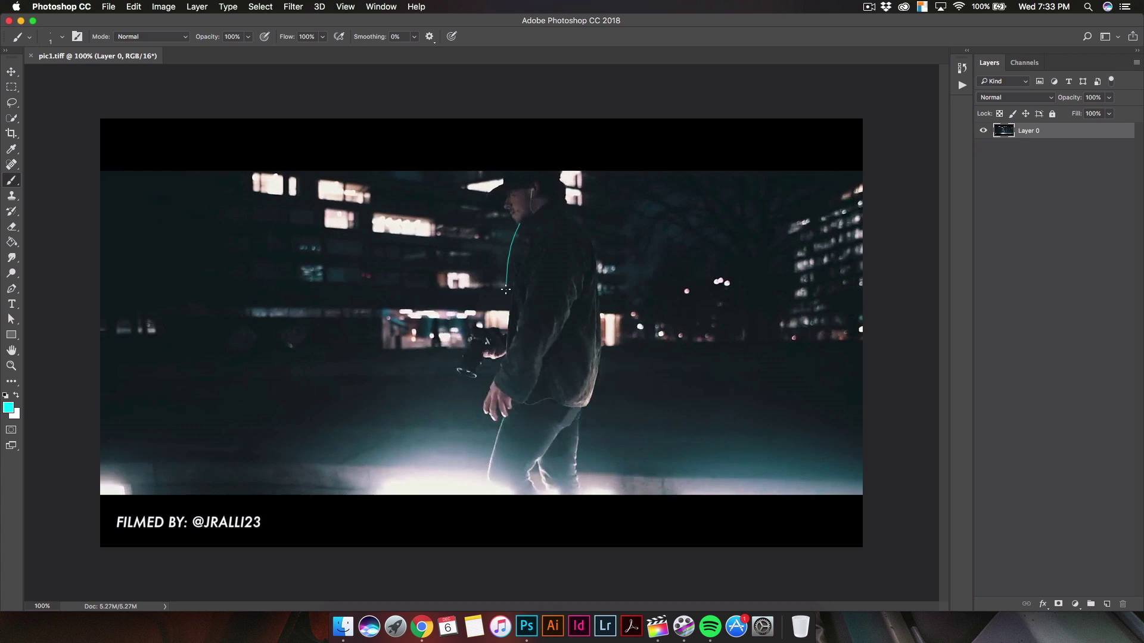
drag(511, 278, 502, 347)
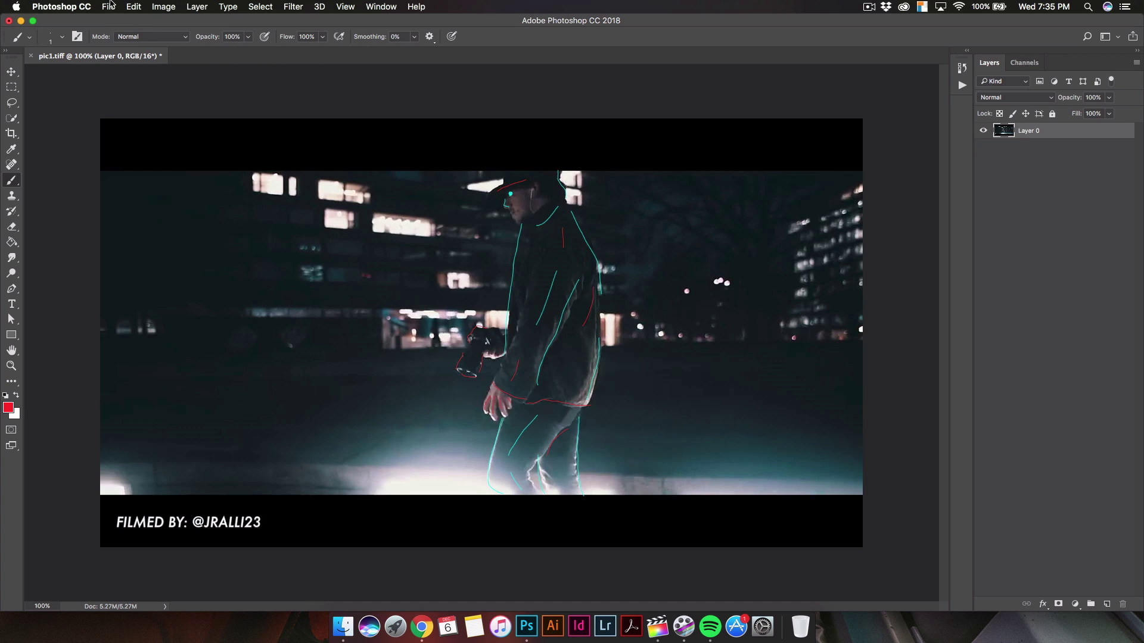
Export the outlined frame through Save for Web as a 1280×720, quality-100 JPEG named pic2.jpg on the Desktop
click(61, 7)
mouse_move(108, 6)
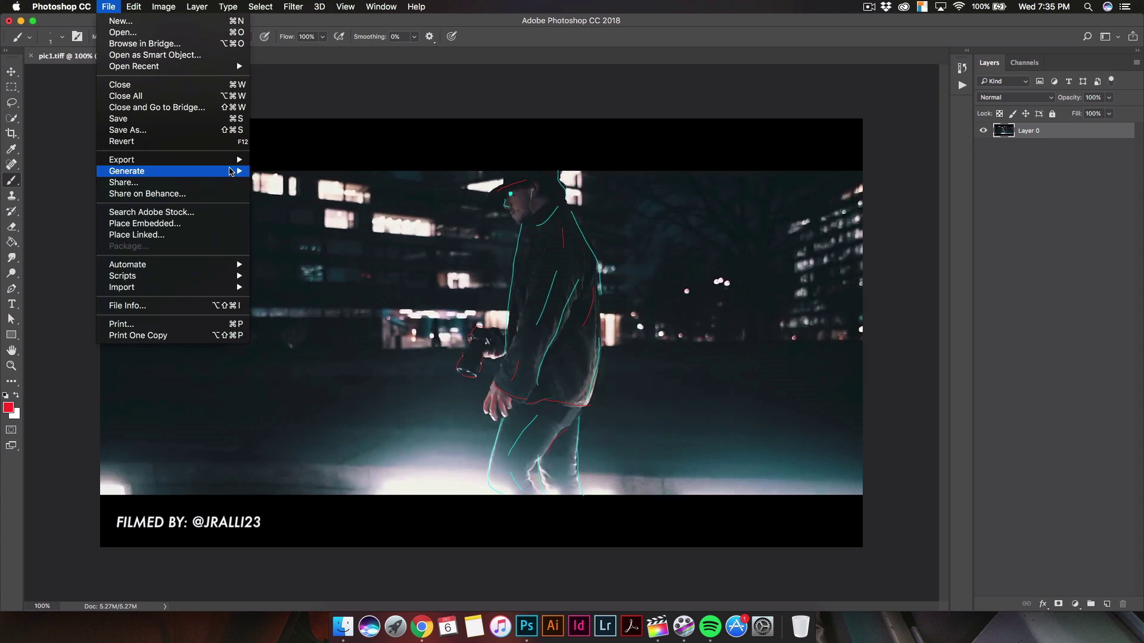
mouse_move(197, 160)
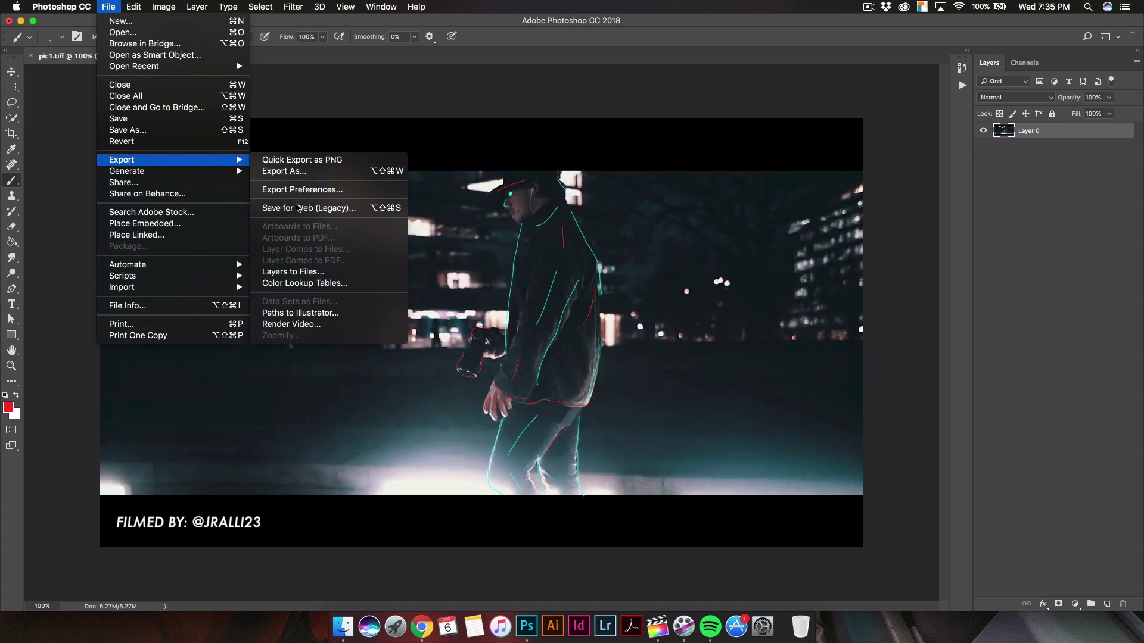
click(299, 208)
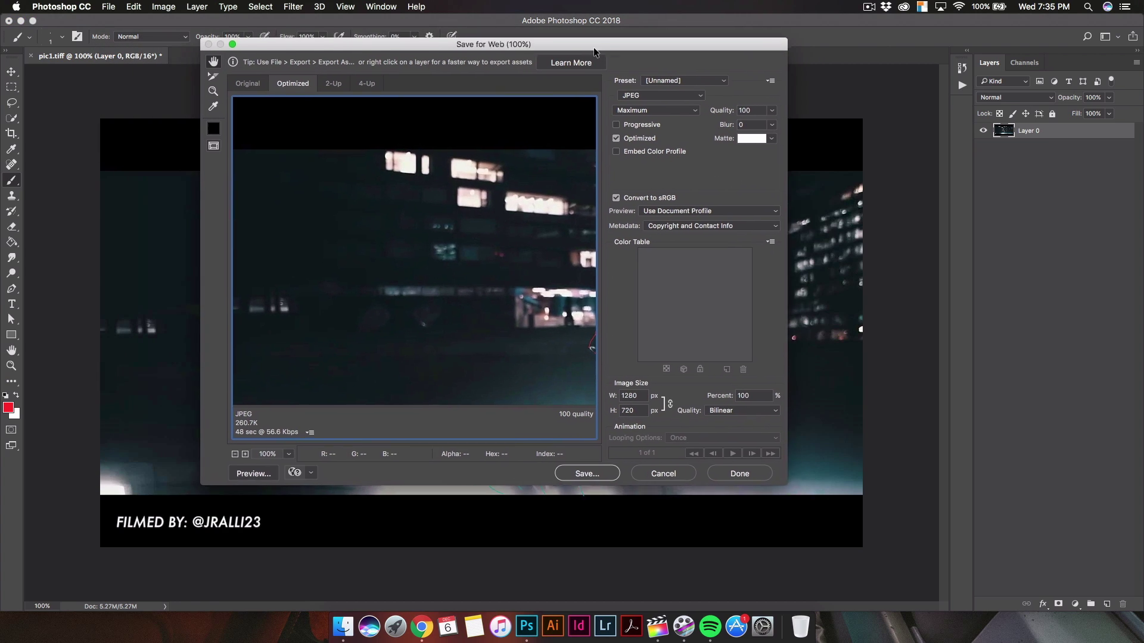
click(698, 93)
click(691, 95)
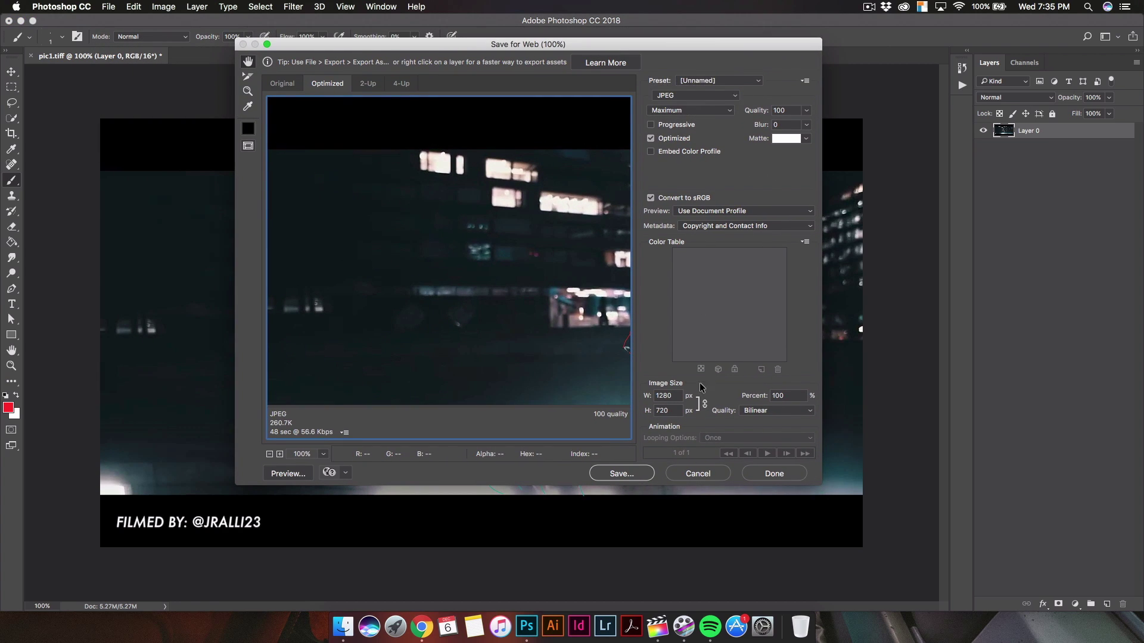
click(620, 474)
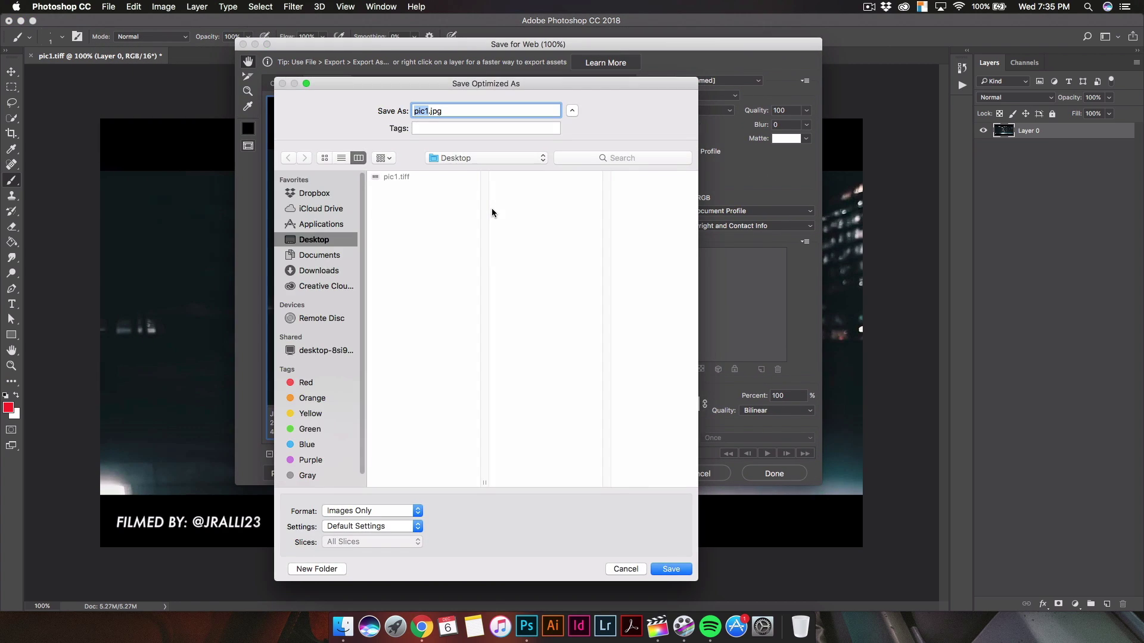
text(pic2)
click(670, 569)
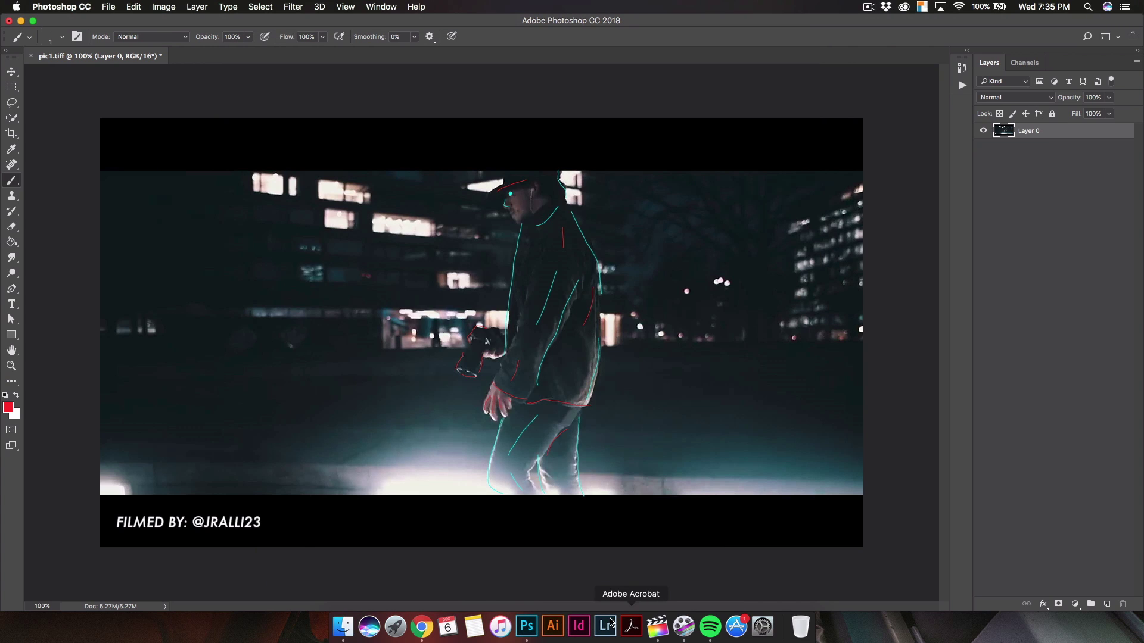
Back in Final Cut Pro, import pic2.jpg into the December event alongside pic1new
click(658, 626)
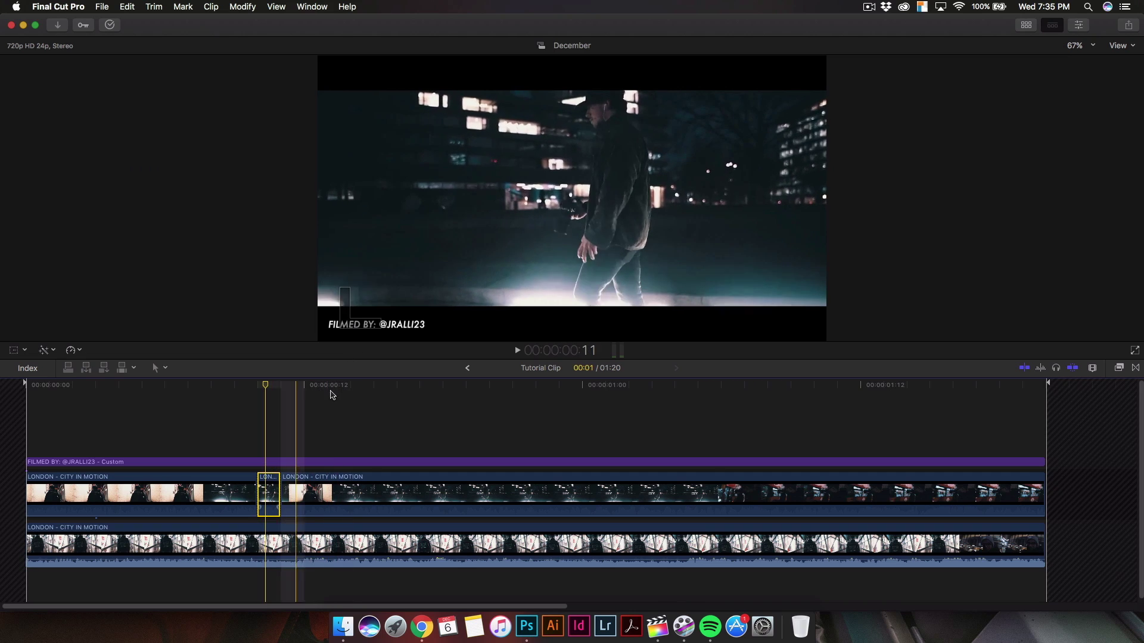
click(1026, 26)
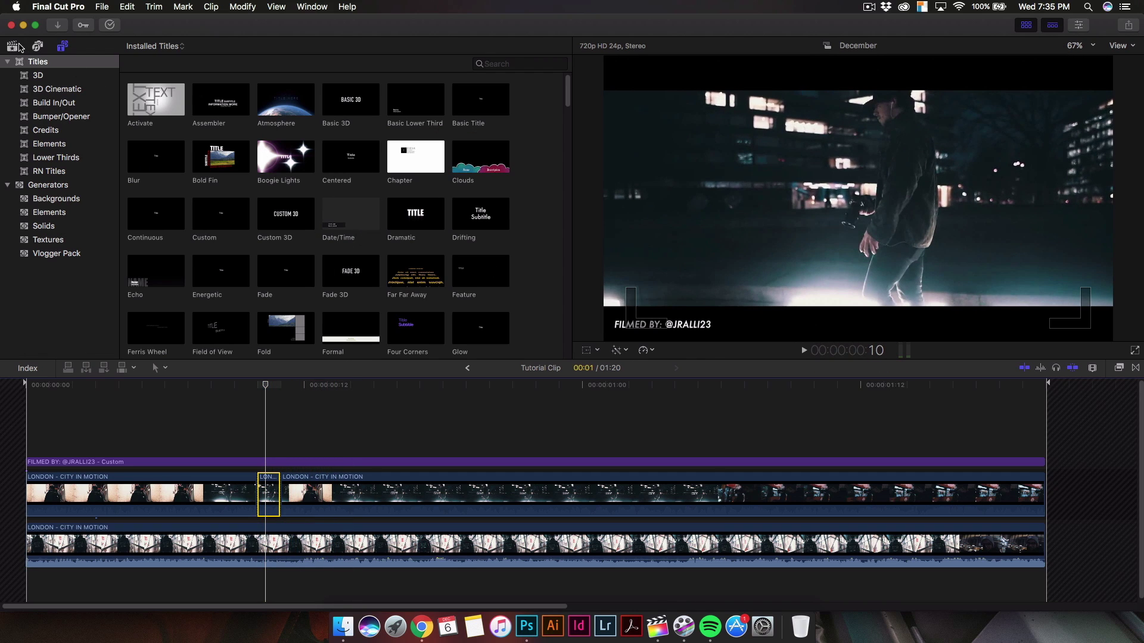
click(12, 46)
right_click(436, 262)
click(462, 266)
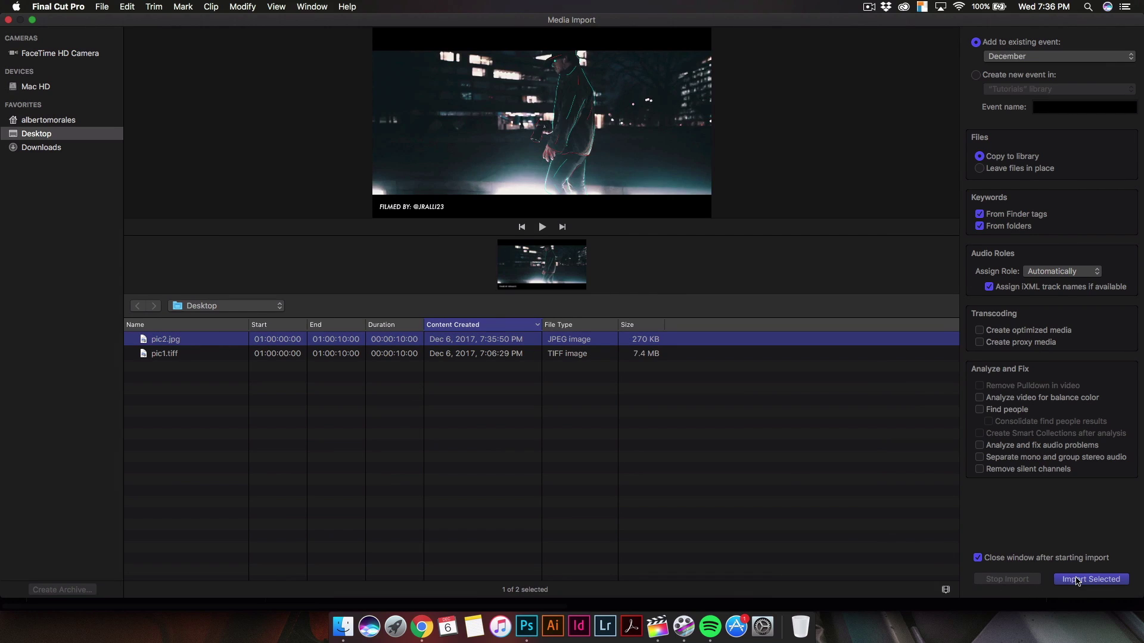
click(1084, 579)
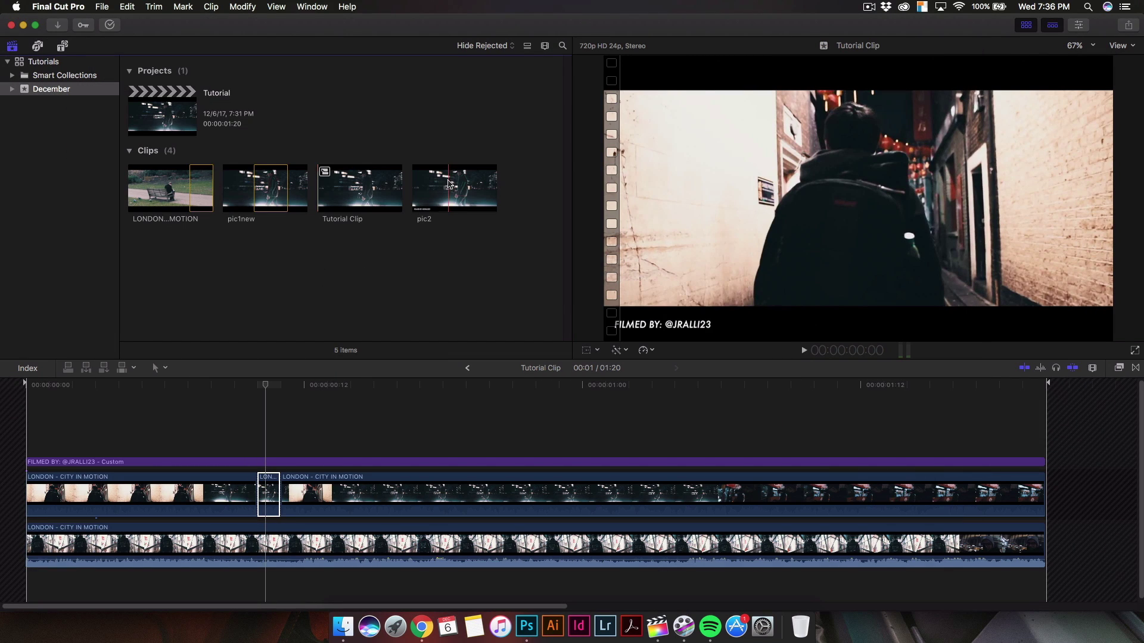
Replace the single-frame segment in the upper London clip with pic2 from its start, then rewind the playhead
click(447, 186)
drag(430, 204, 276, 503)
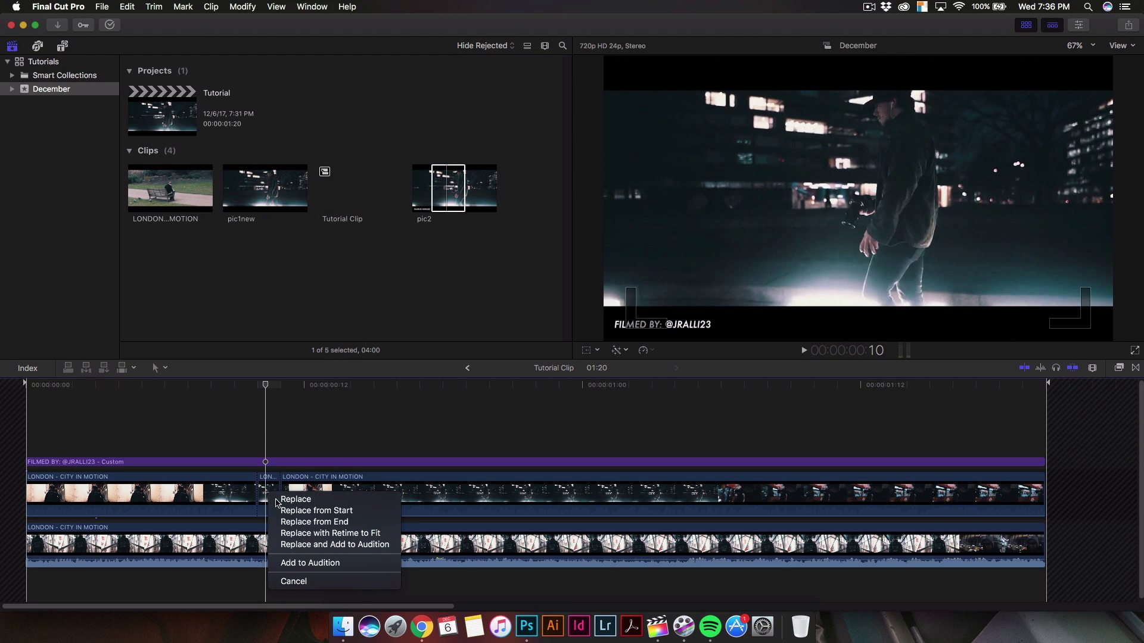
click(298, 512)
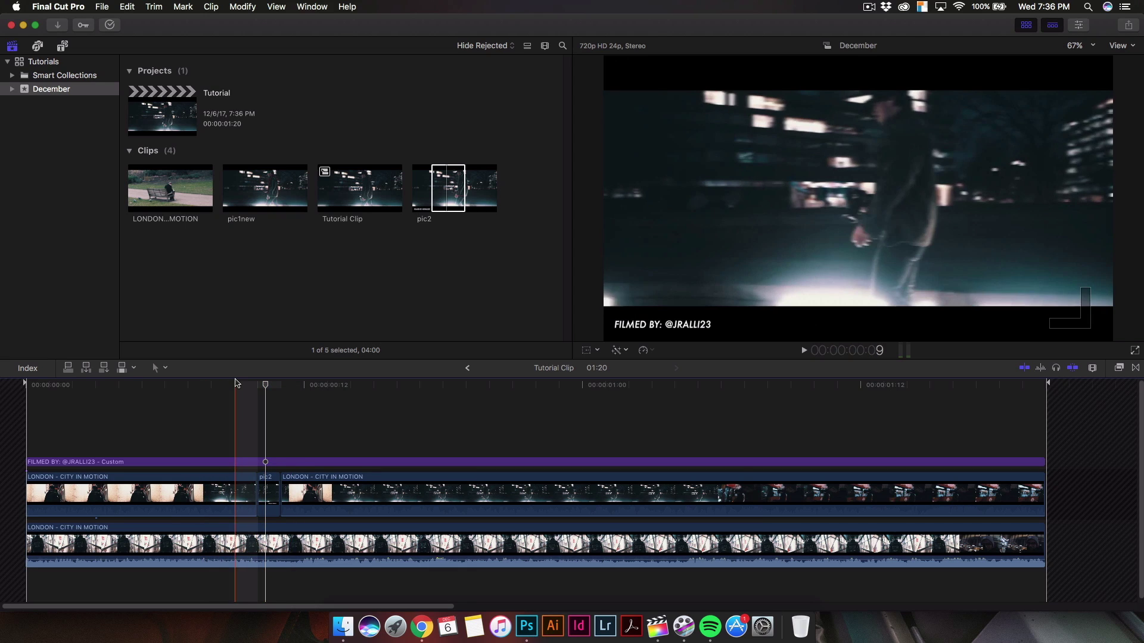
click(37, 384)
click(22, 382)
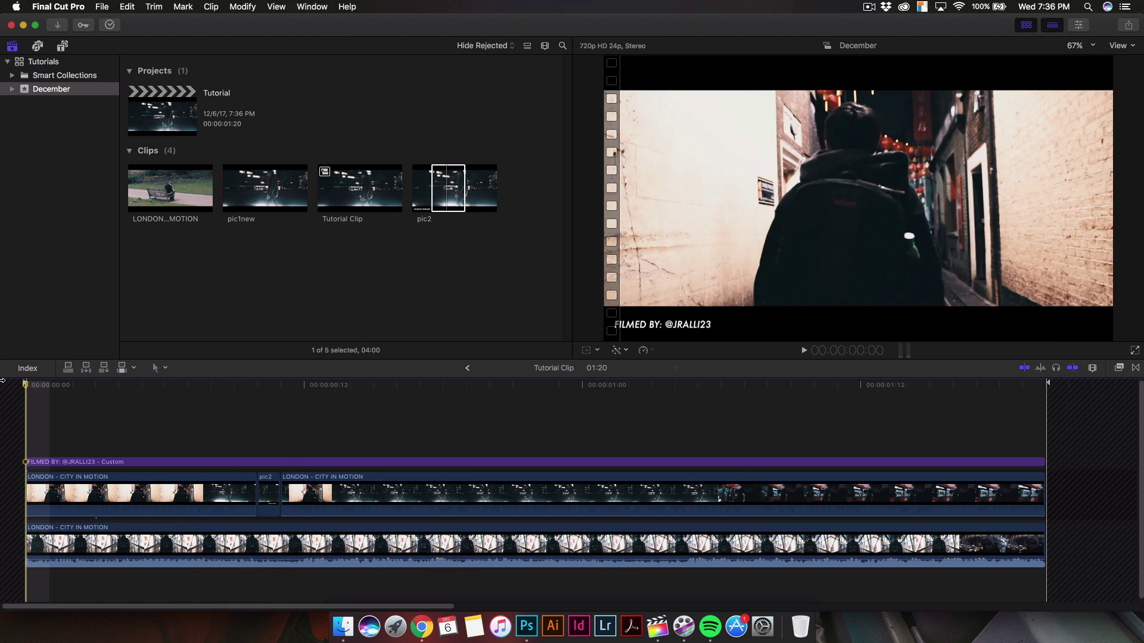
key(space)
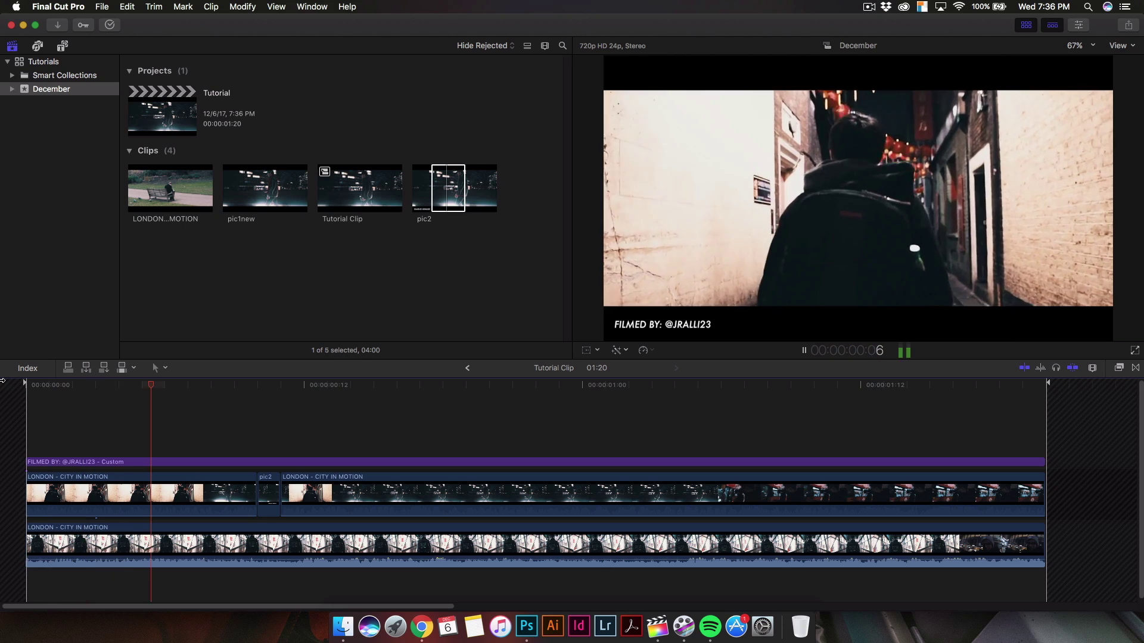
key(space)
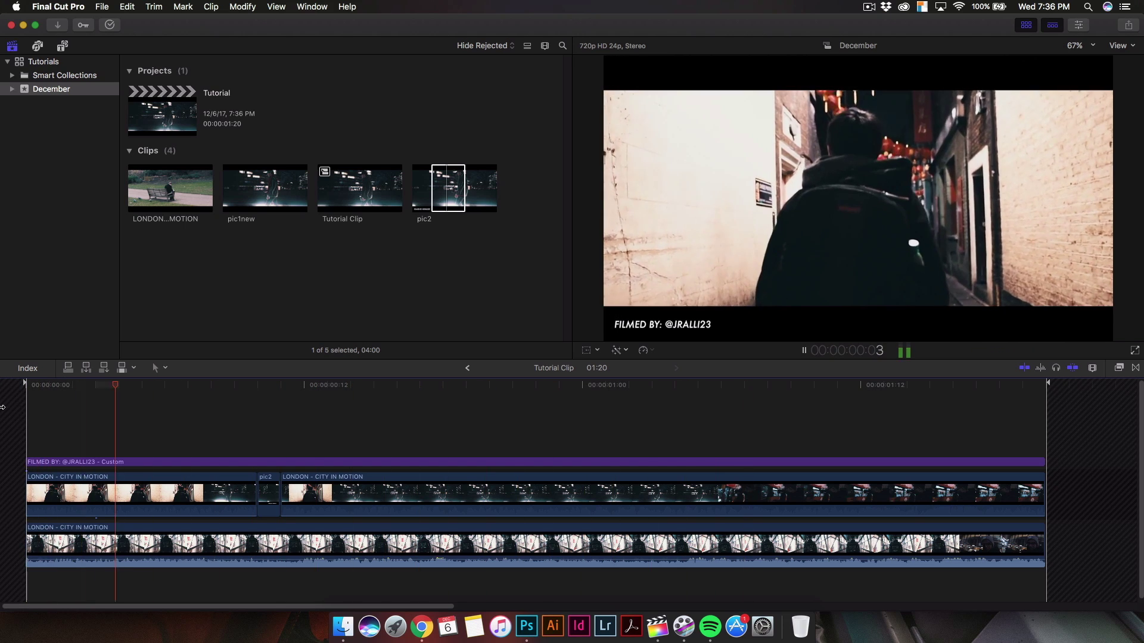
drag(27, 386, 1, 384)
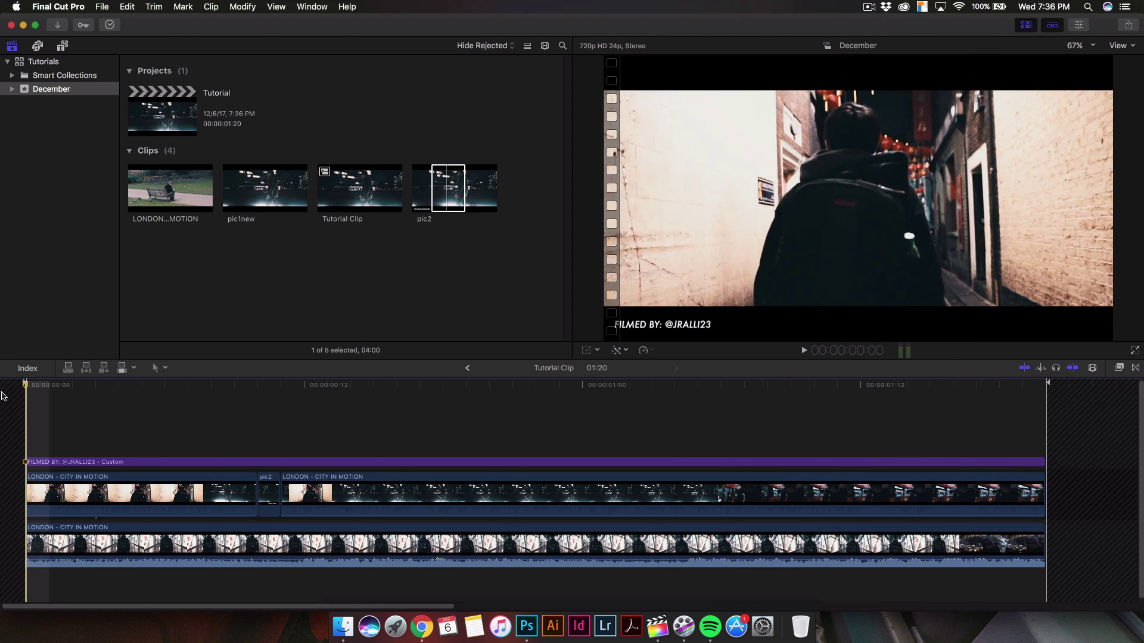